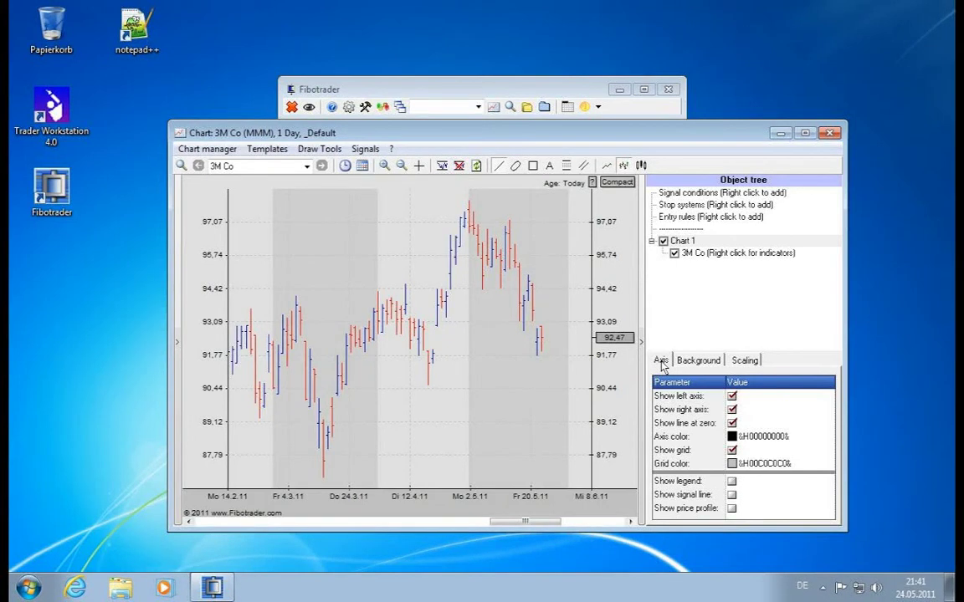
# Change the 3M Co series Style from OHLC bars to Candlestick
pyautogui.click(725, 253)
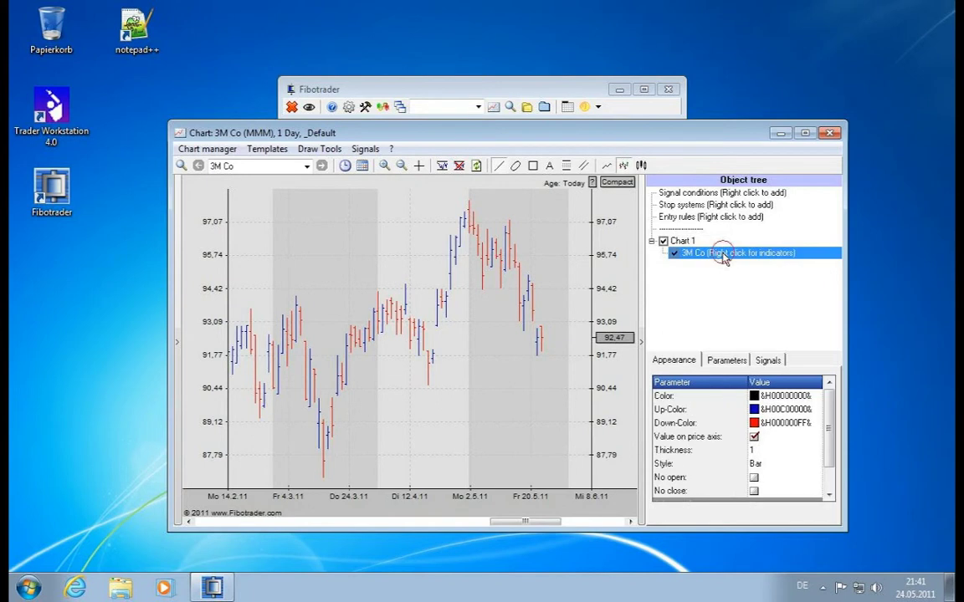
pyautogui.click(774, 465)
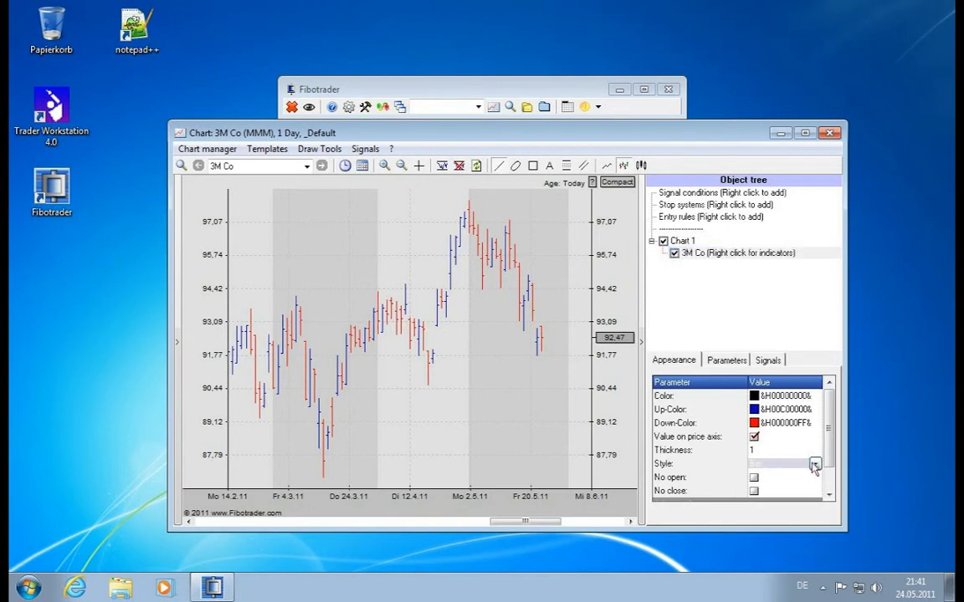
pyautogui.click(815, 463)
pyautogui.click(764, 521)
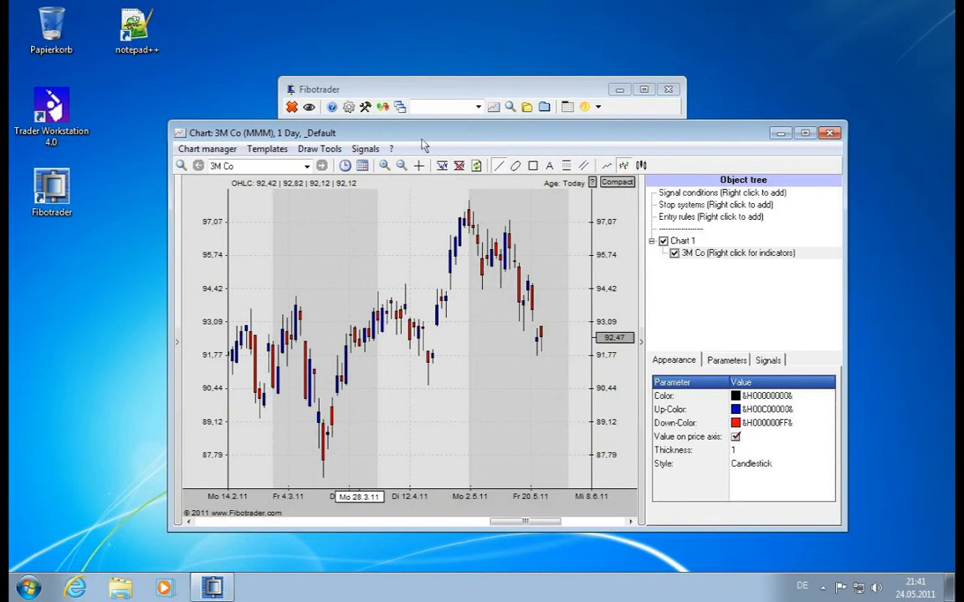
pyautogui.scroll(3, 526, 500)
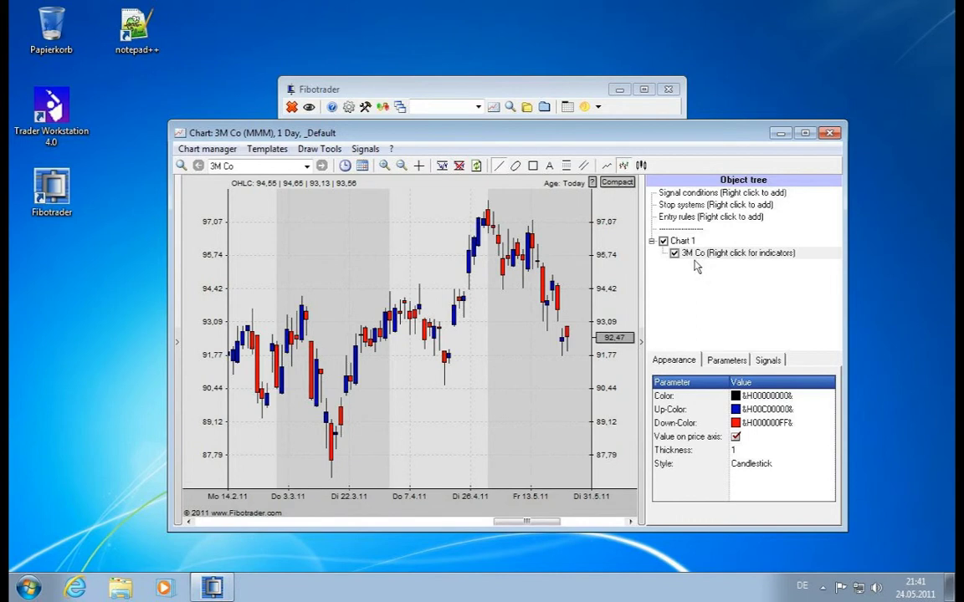
# Add the All Candlestick pattern indicator from the Candlesticks group to 3M Co
pyautogui.rightClick(703, 254)
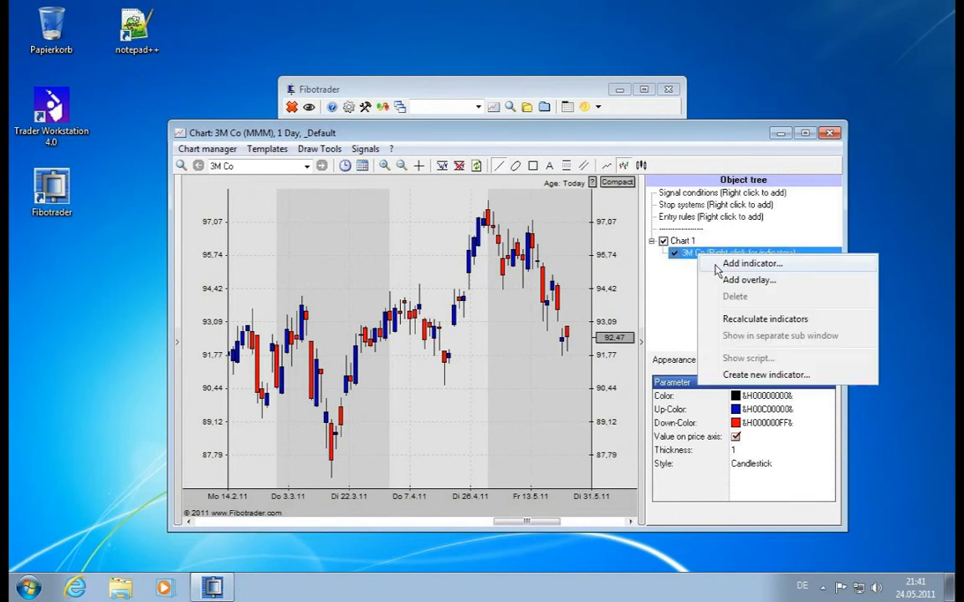
pyautogui.click(719, 264)
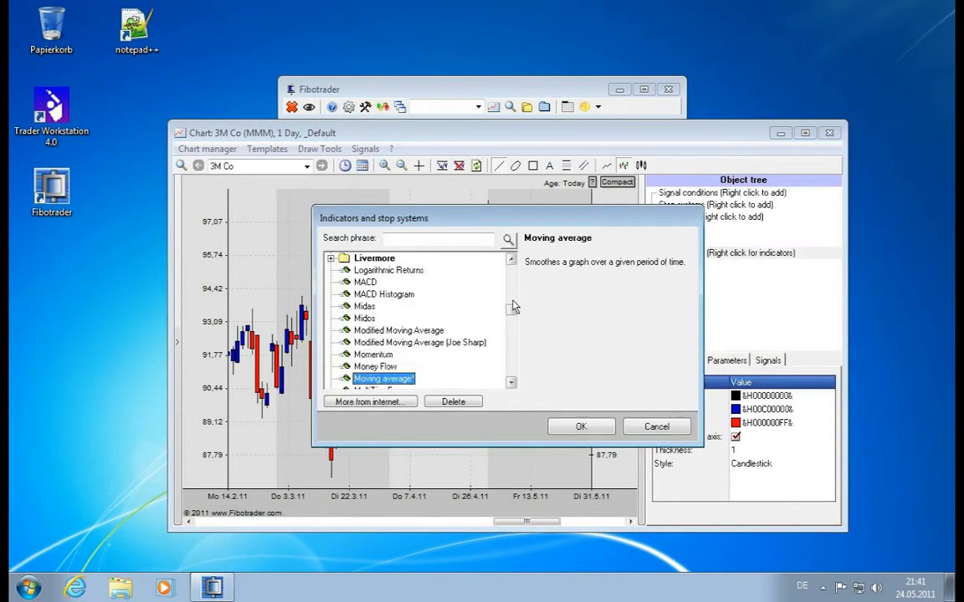
pyautogui.moveTo(510, 311); pyautogui.dragTo(519, 279)
pyautogui.click(372, 307)
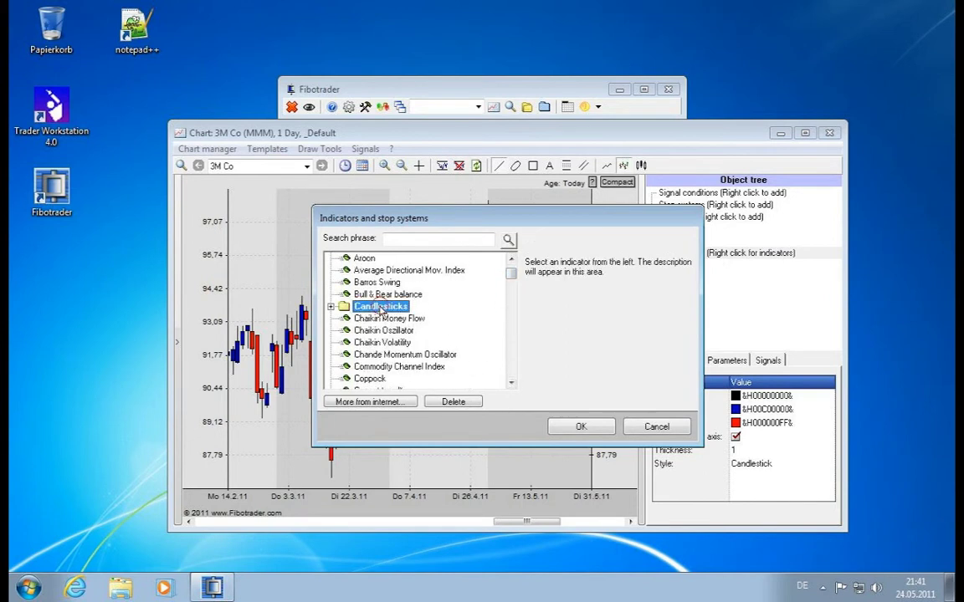
pyautogui.click(332, 307)
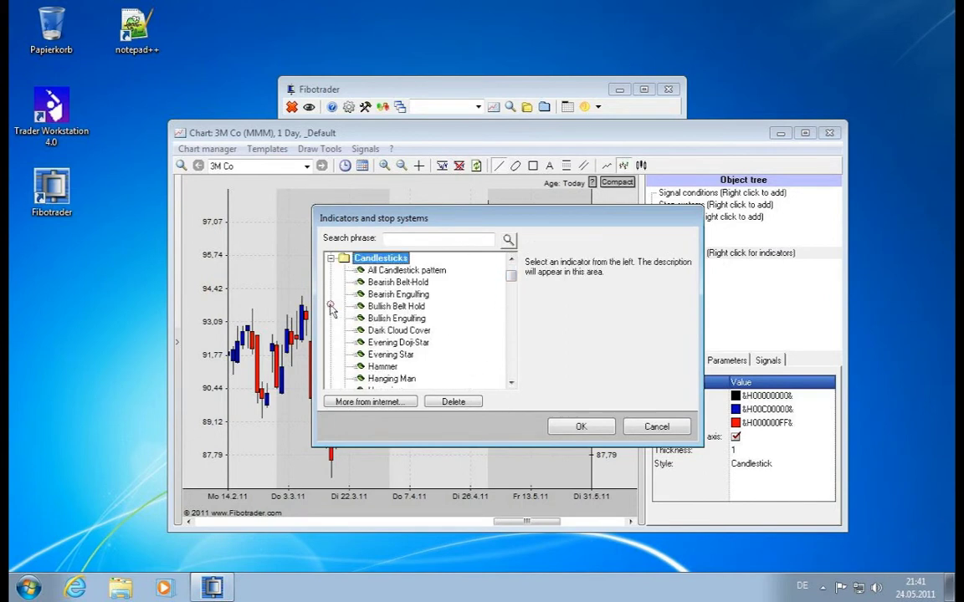
pyautogui.click(437, 271)
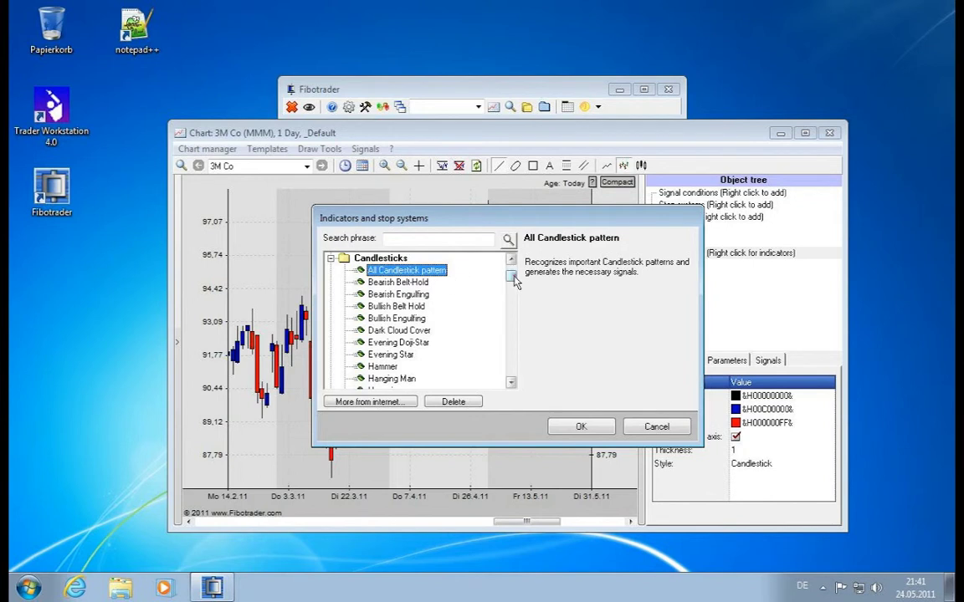
pyautogui.moveTo(511, 277); pyautogui.dragTo(510, 287)
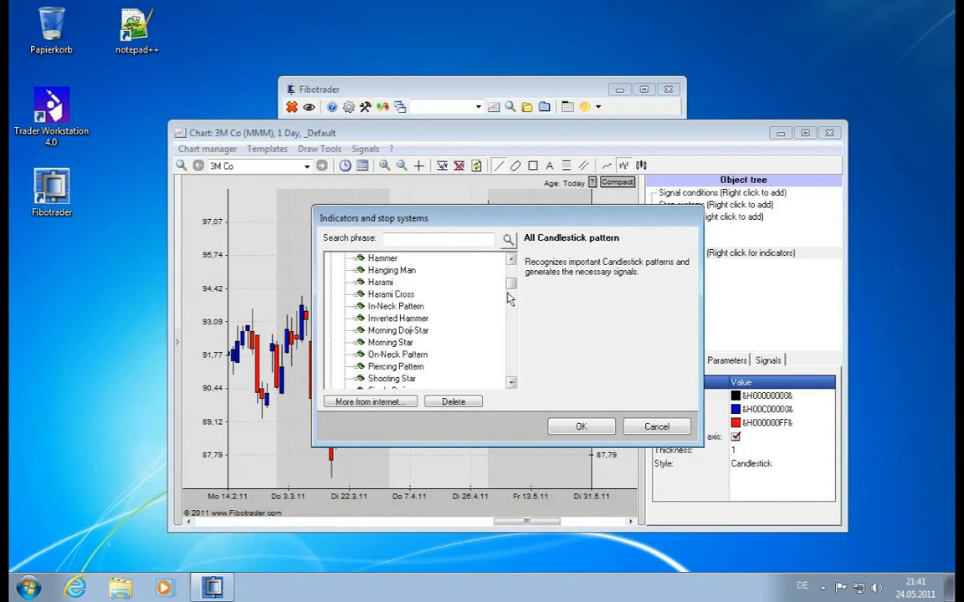
pyautogui.moveTo(509, 295); pyautogui.dragTo(515, 285)
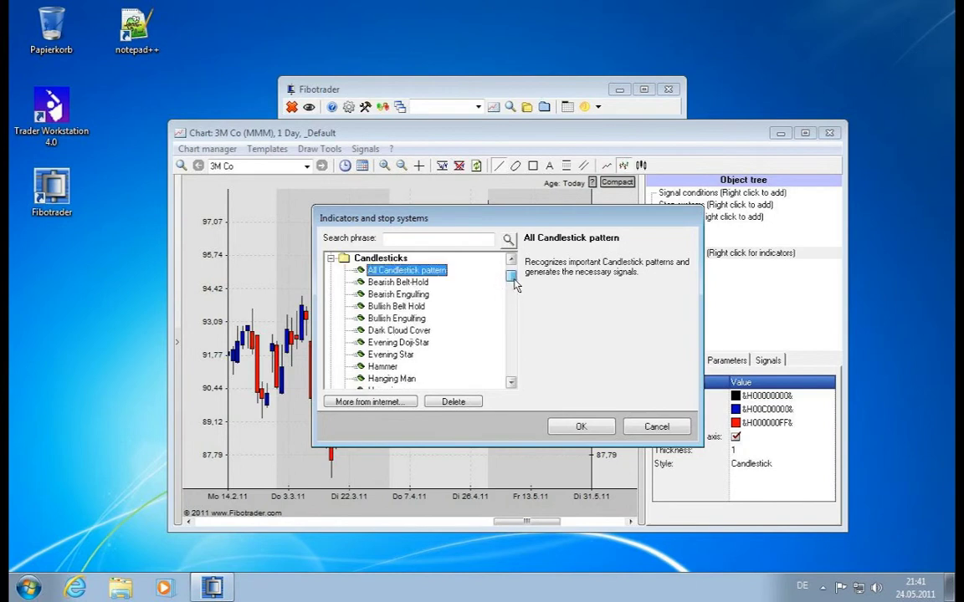
pyautogui.doubleClick(422, 273)
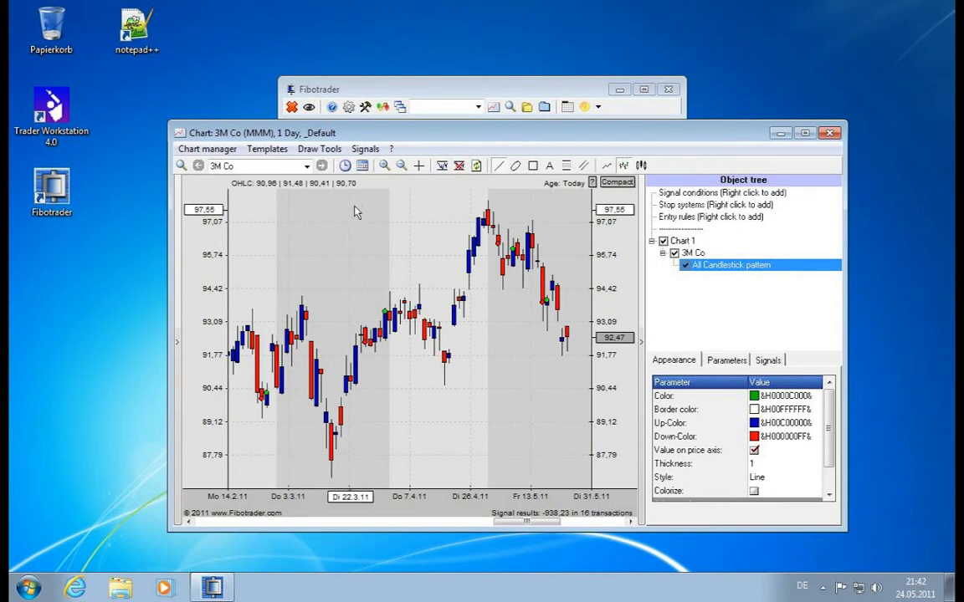
# Uncheck Hide duplicate signals in the Signals menu
pyautogui.click(365, 149)
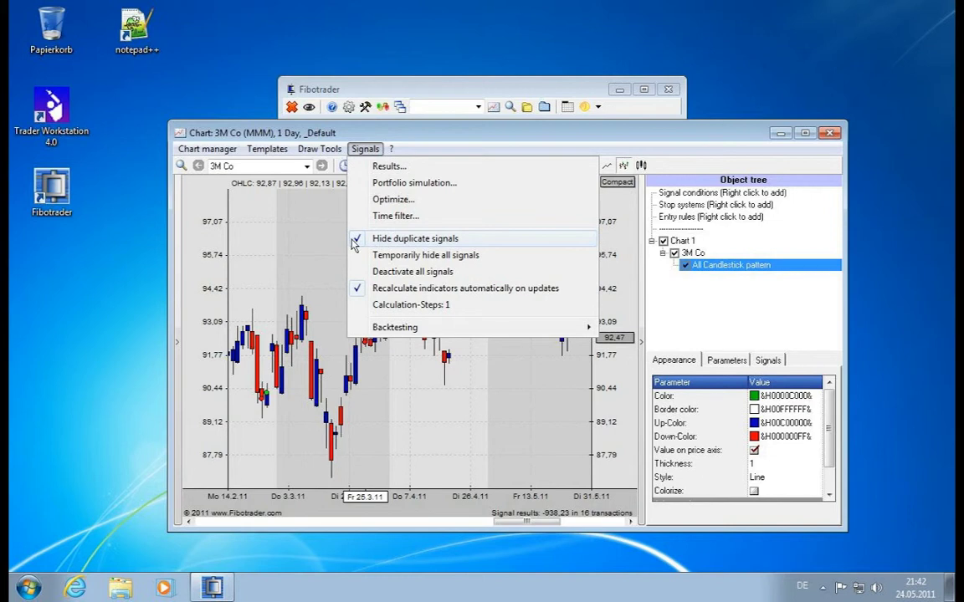
pyautogui.click(397, 240)
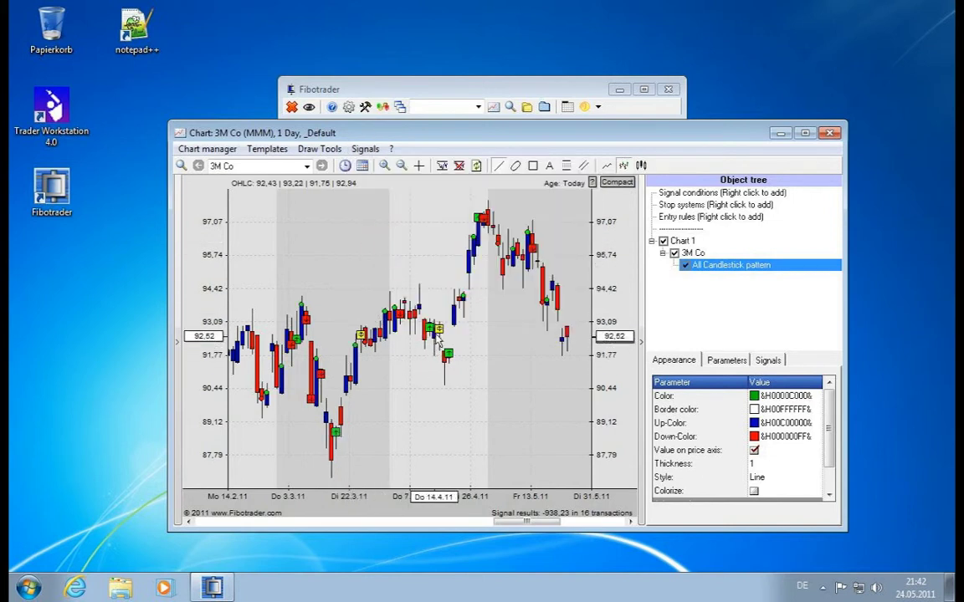
pyautogui.moveTo(443, 336)
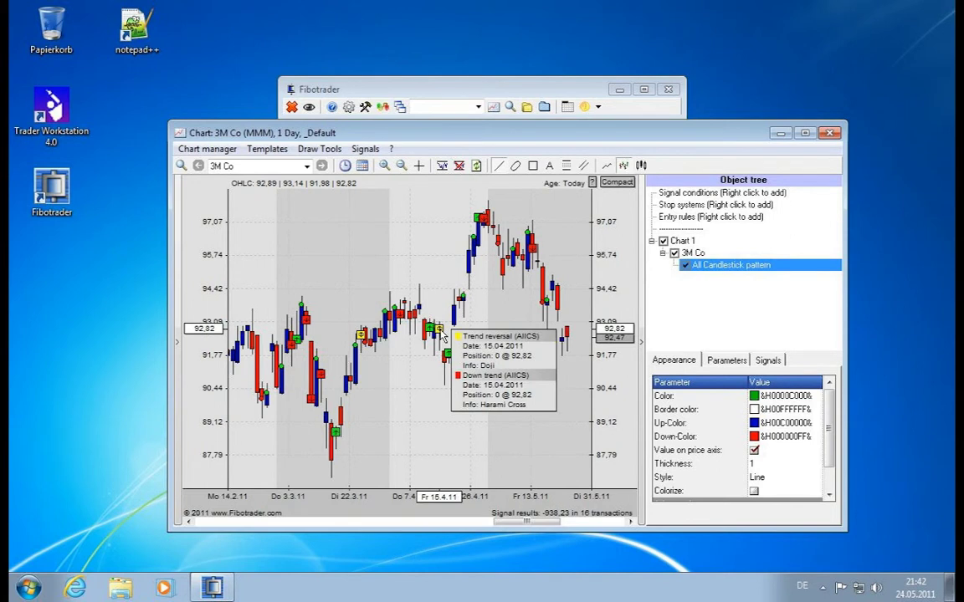
pyautogui.moveTo(450, 358)
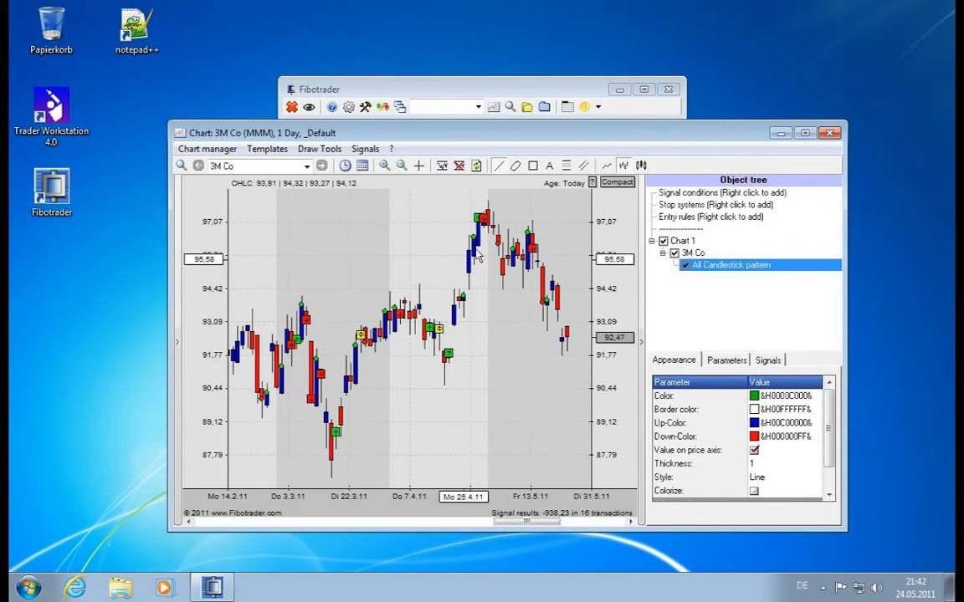
pyautogui.moveTo(487, 226)
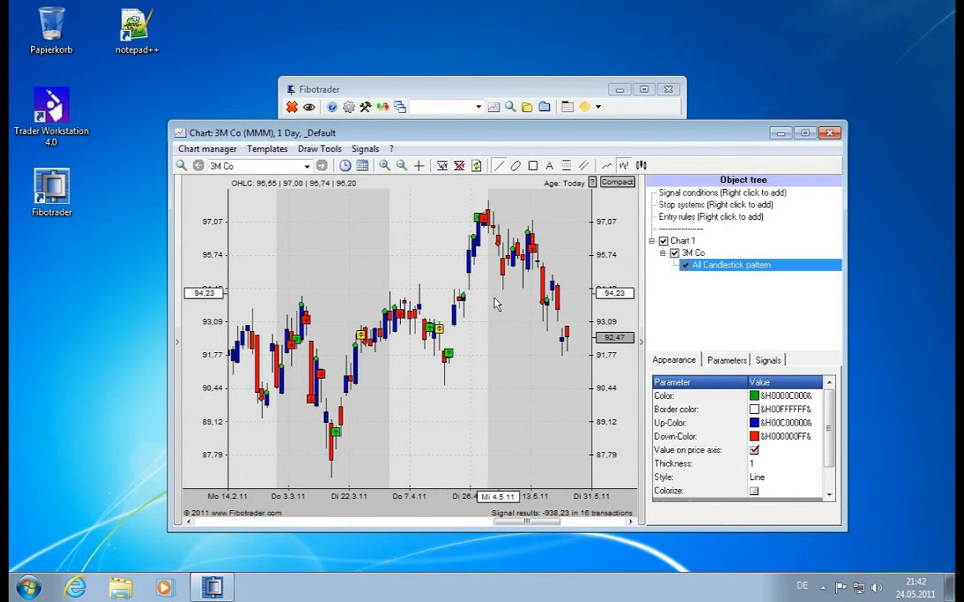
pyautogui.moveTo(465, 301)
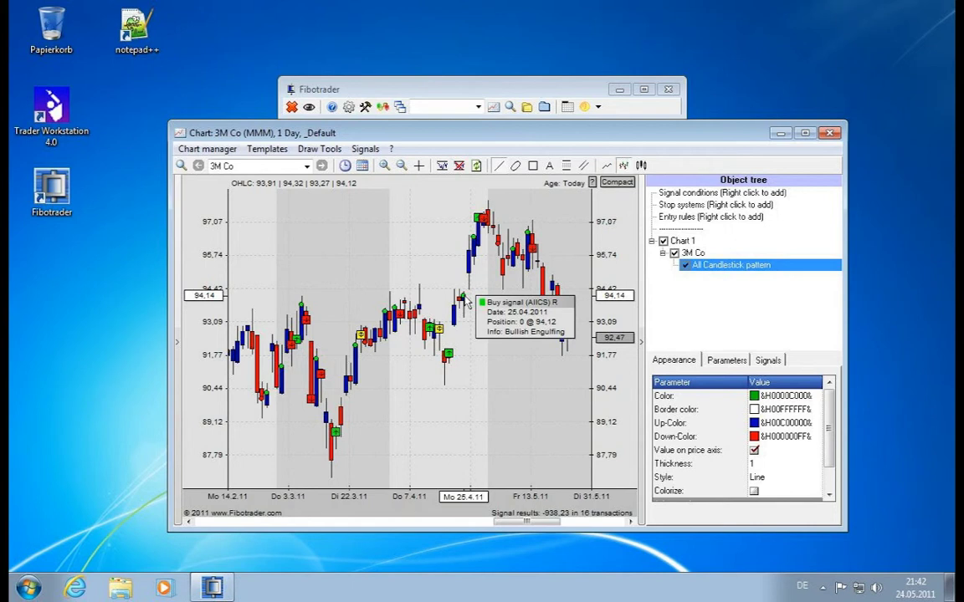
pyautogui.moveTo(385, 310)
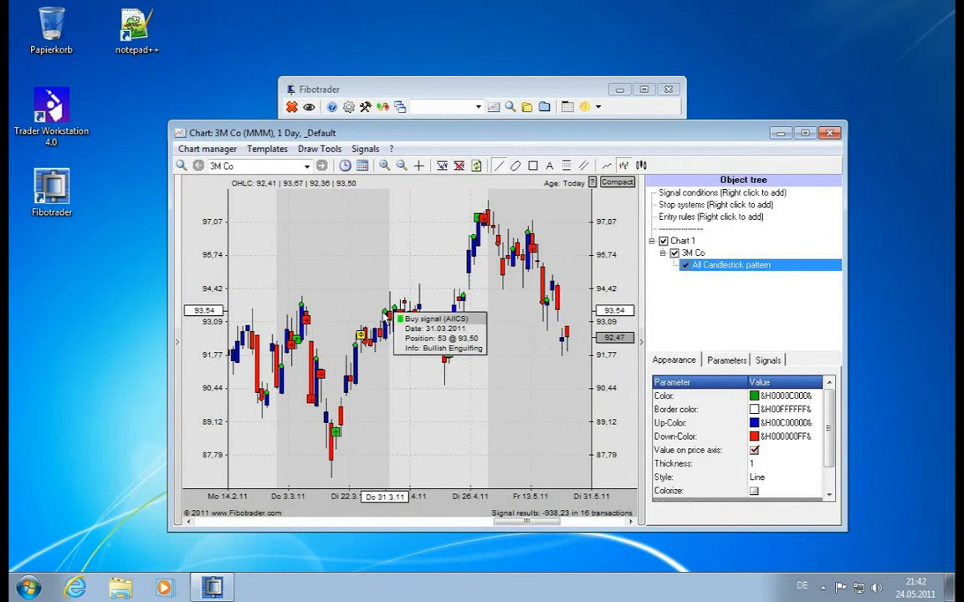
pyautogui.moveTo(362, 341)
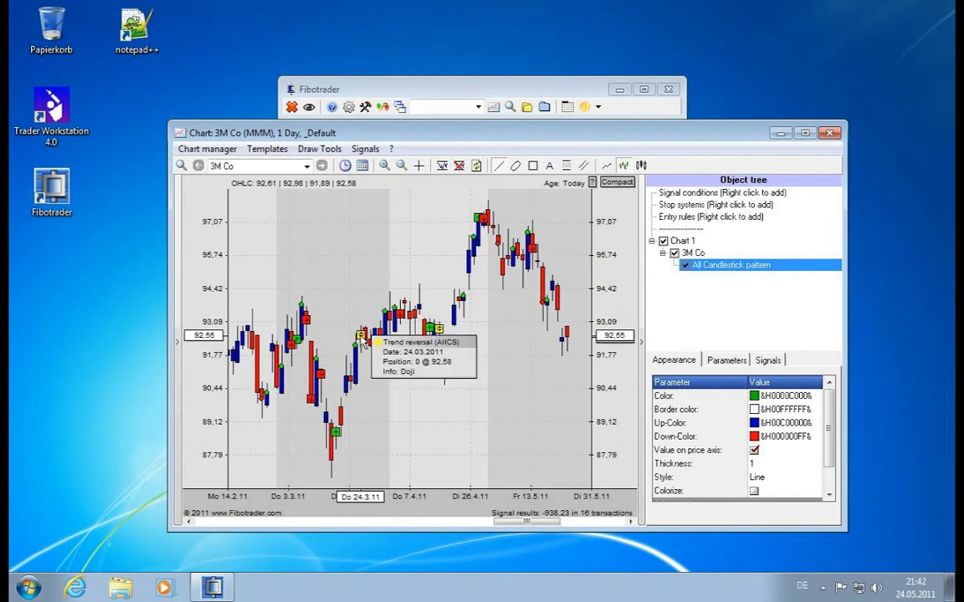
pyautogui.moveTo(335, 433)
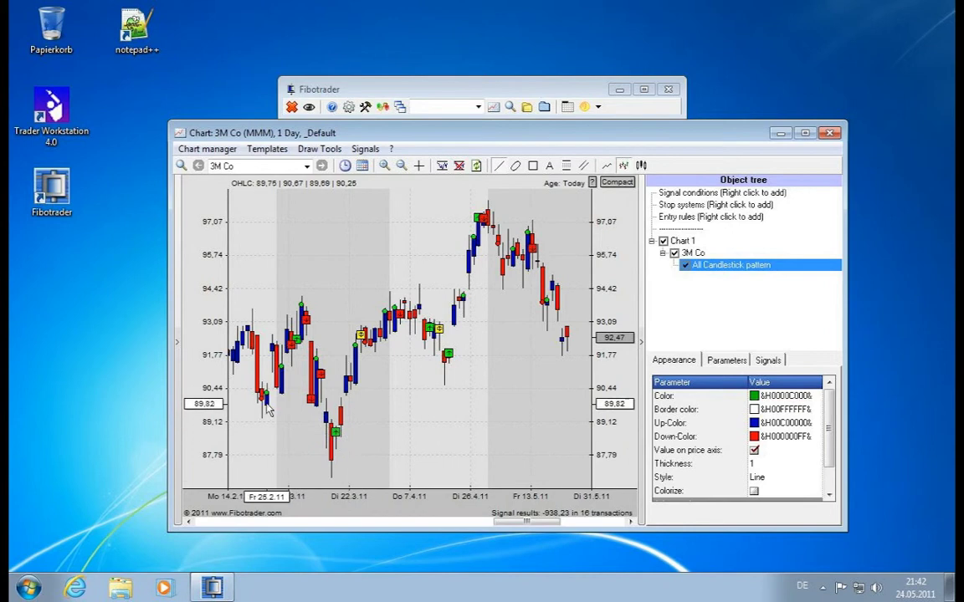
pyautogui.moveTo(261, 405)
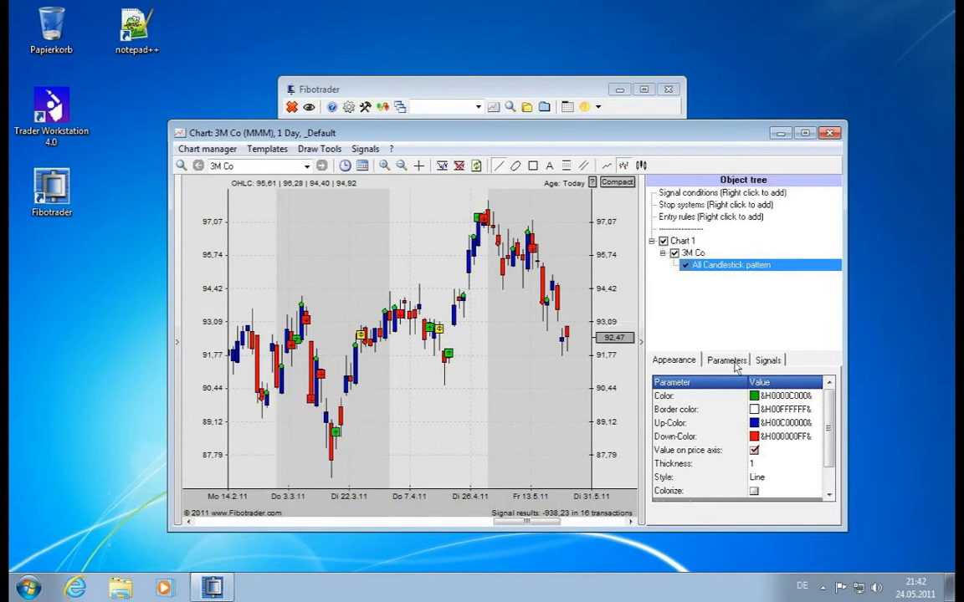
# On the pattern's Parameters tab, try Hammer and then Hanging Man as the Formation
pyautogui.click(726, 361)
pyautogui.click(786, 397)
pyautogui.click(824, 396)
pyautogui.click(827, 397)
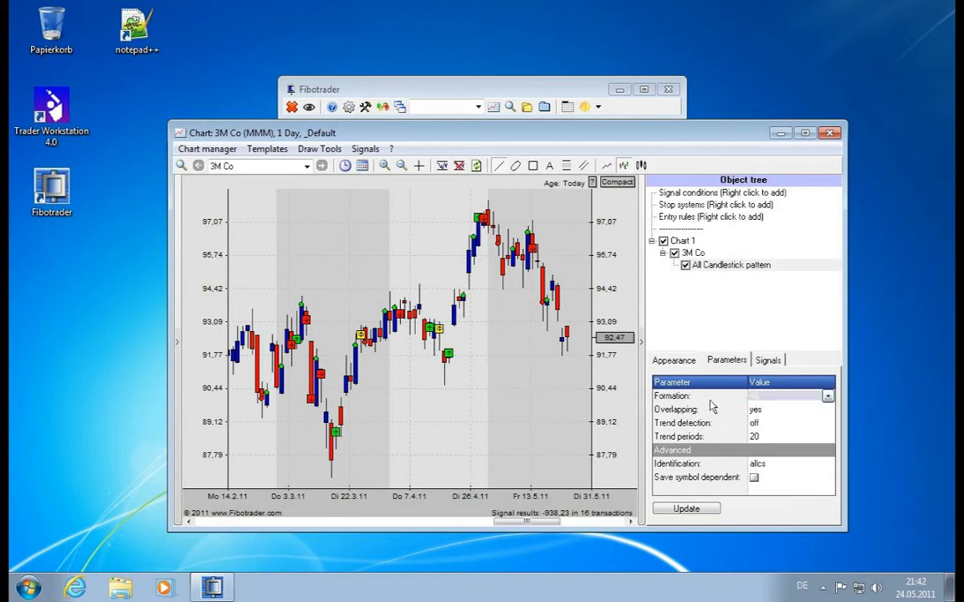
pyautogui.click(828, 396)
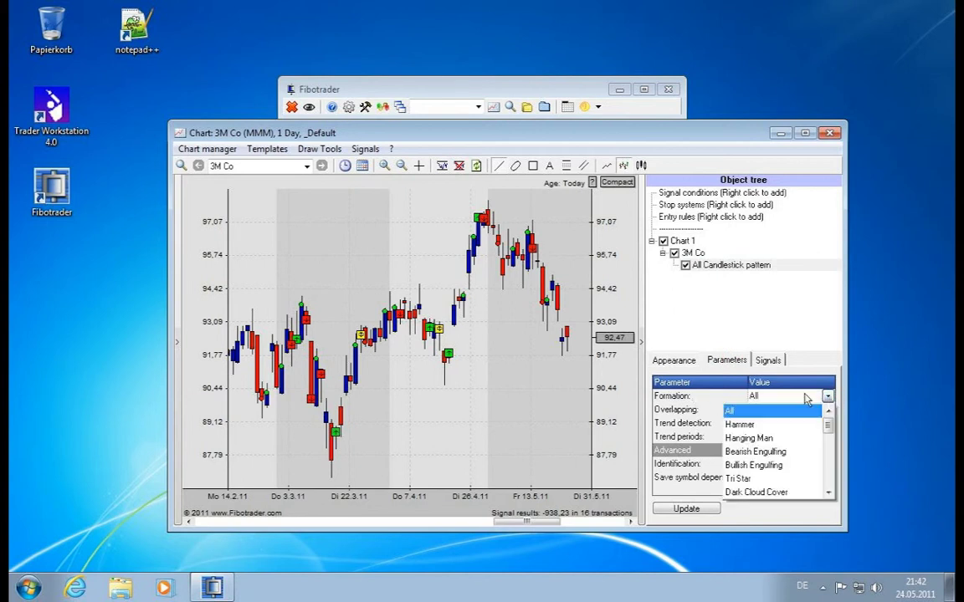
pyautogui.click(765, 426)
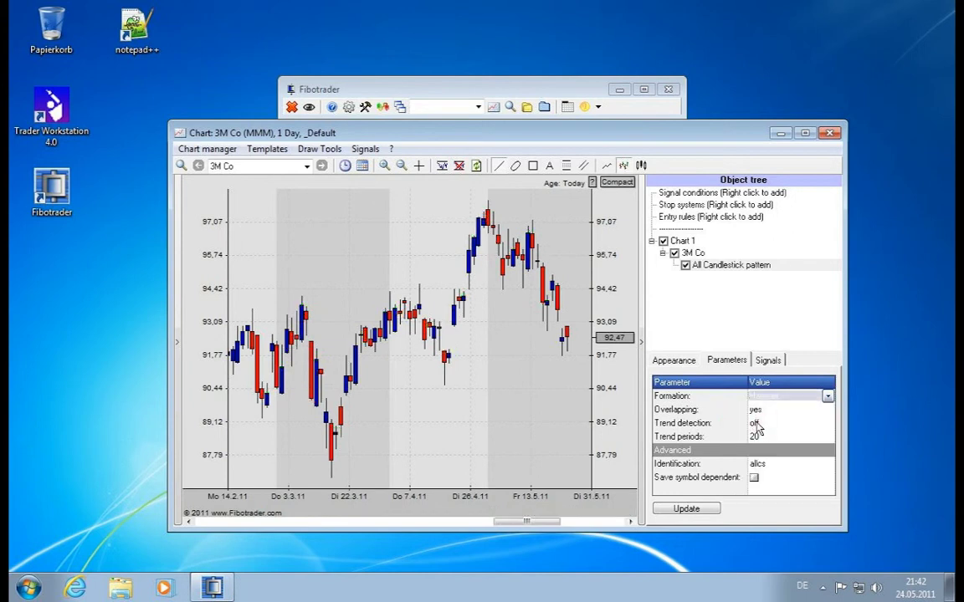
pyautogui.scroll(-3, 376, 452)
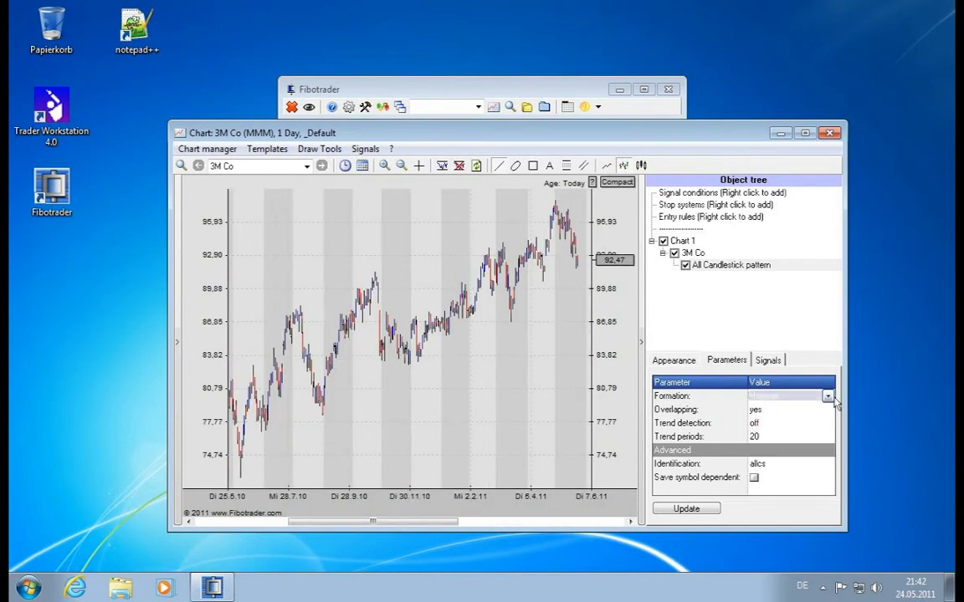
pyautogui.click(826, 397)
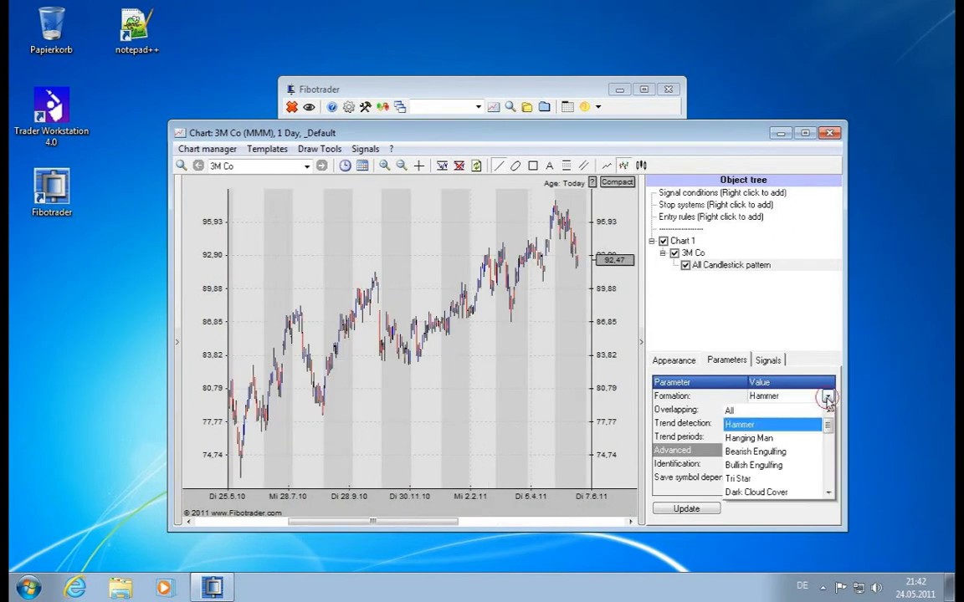
pyautogui.click(771, 439)
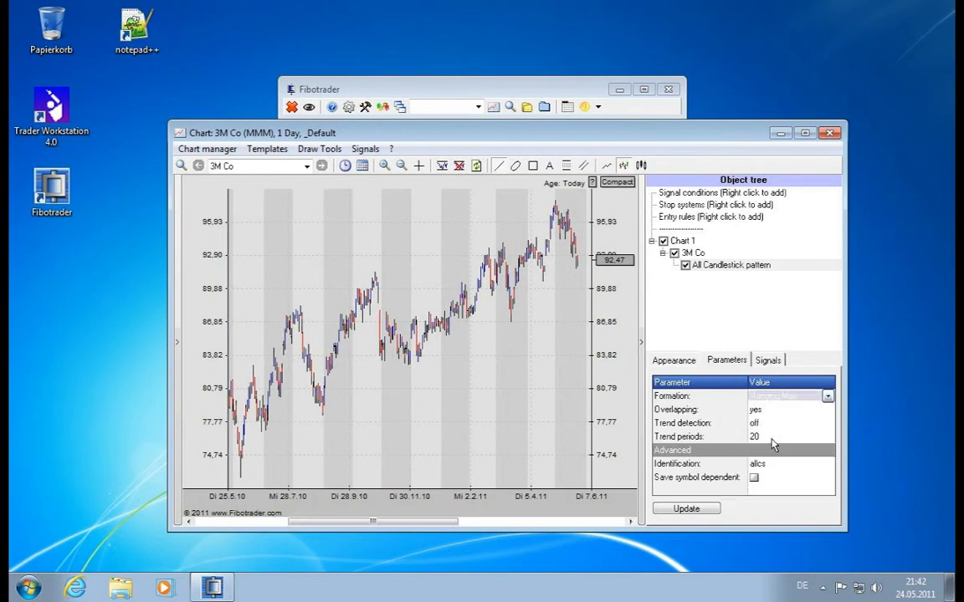
# Set Formation to Bullish Engulfing, update the chart, and check the Trend setting
pyautogui.click(778, 396)
pyautogui.click(827, 396)
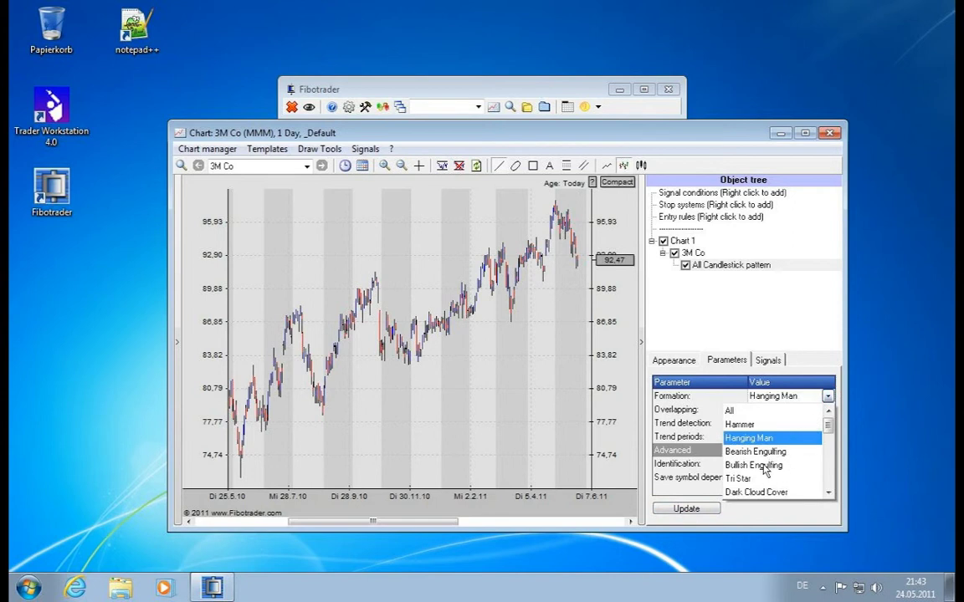
pyautogui.click(753, 465)
pyautogui.click(686, 509)
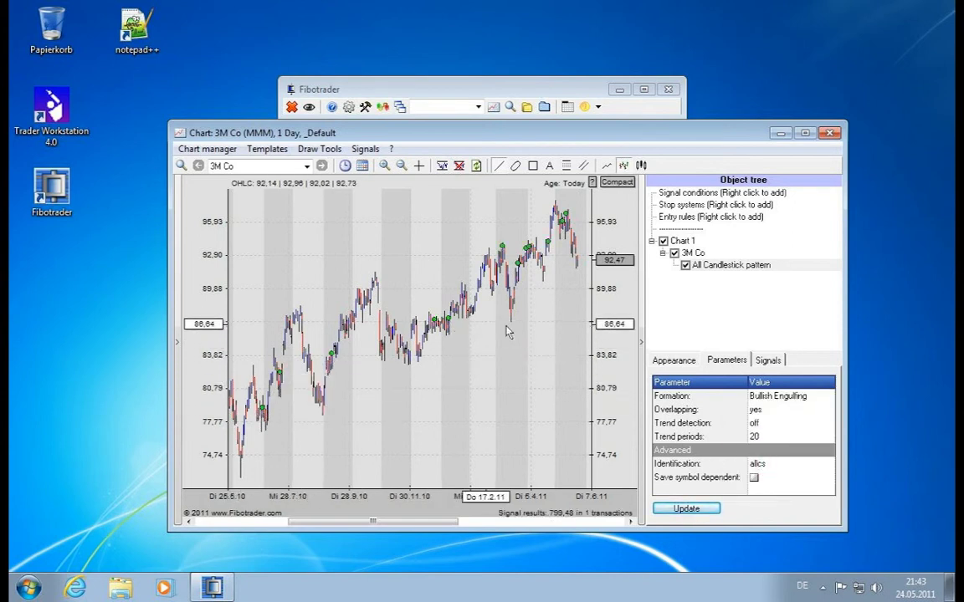
pyautogui.click(762, 425)
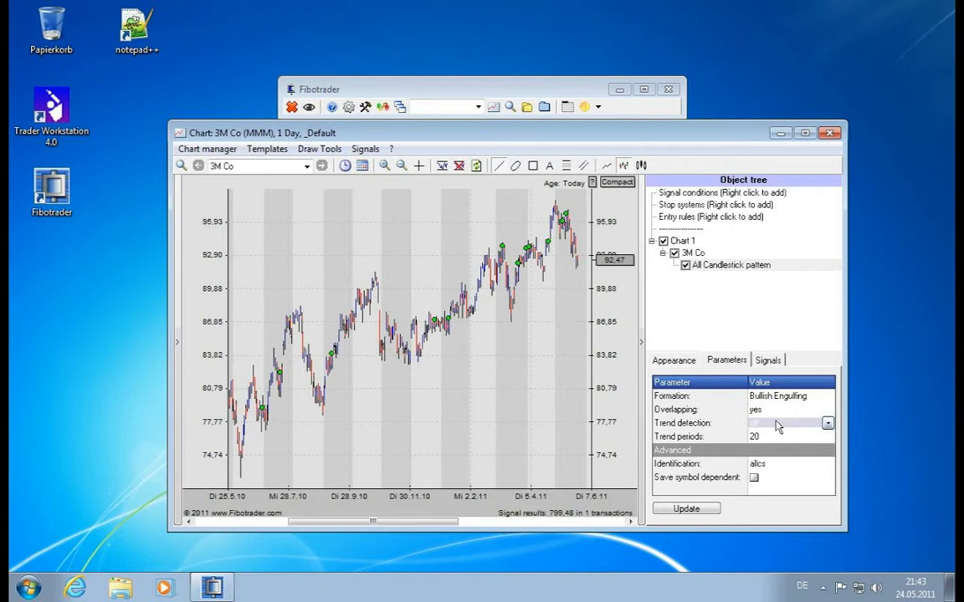
pyautogui.click(778, 397)
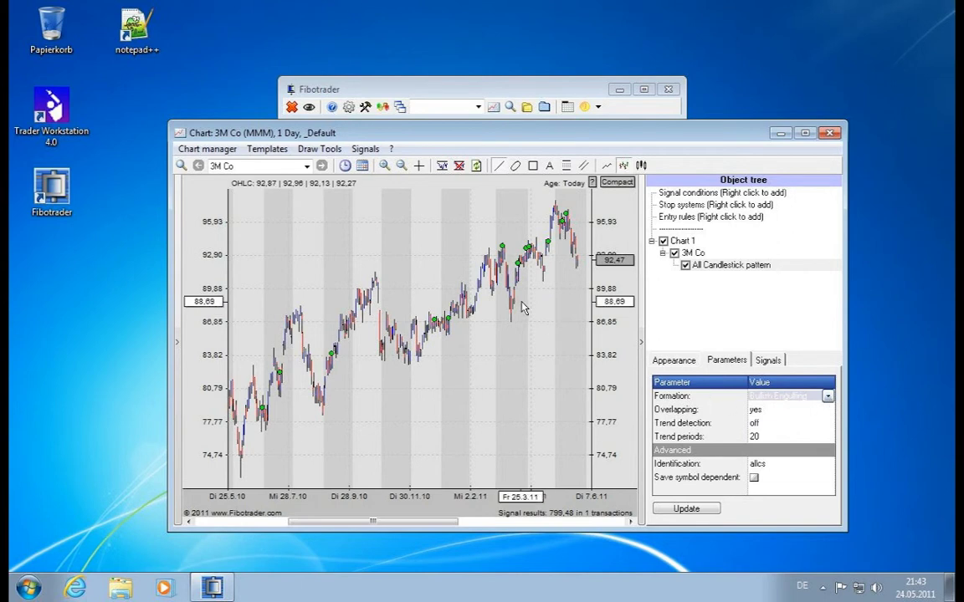
# Delete the All Candlestick pattern indicator and set 3M Co to Point & Figure, box size 0,5
pyautogui.rightClick(707, 266)
pyautogui.click(740, 307)
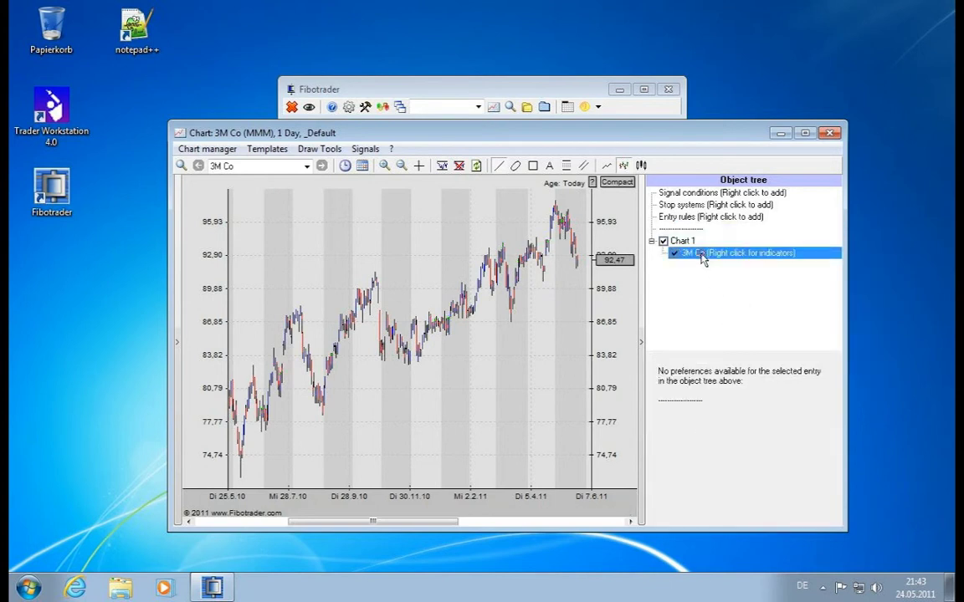
pyautogui.click(701, 255)
pyautogui.click(672, 361)
pyautogui.click(770, 464)
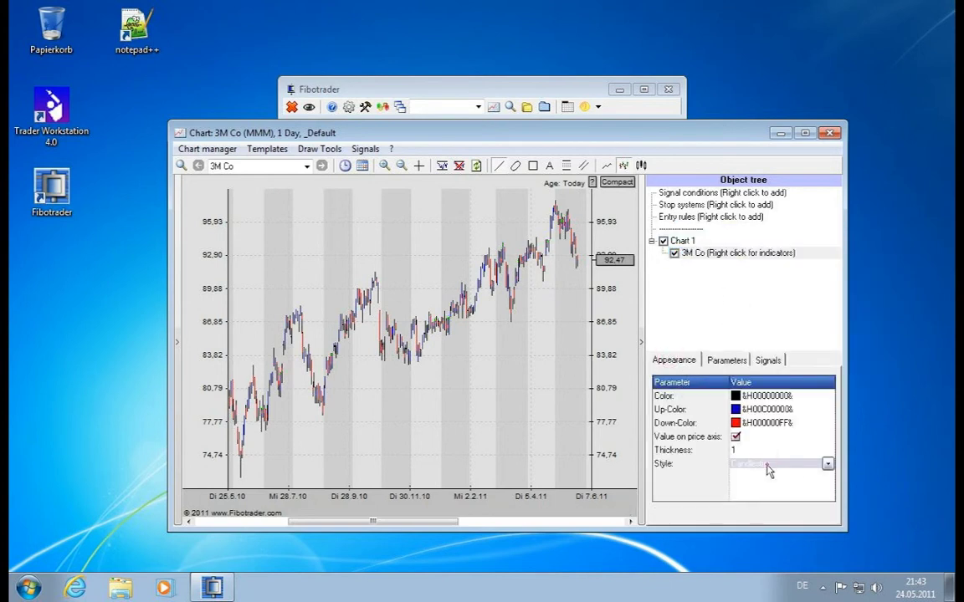
pyautogui.click(827, 465)
pyautogui.click(772, 547)
pyautogui.click(703, 516)
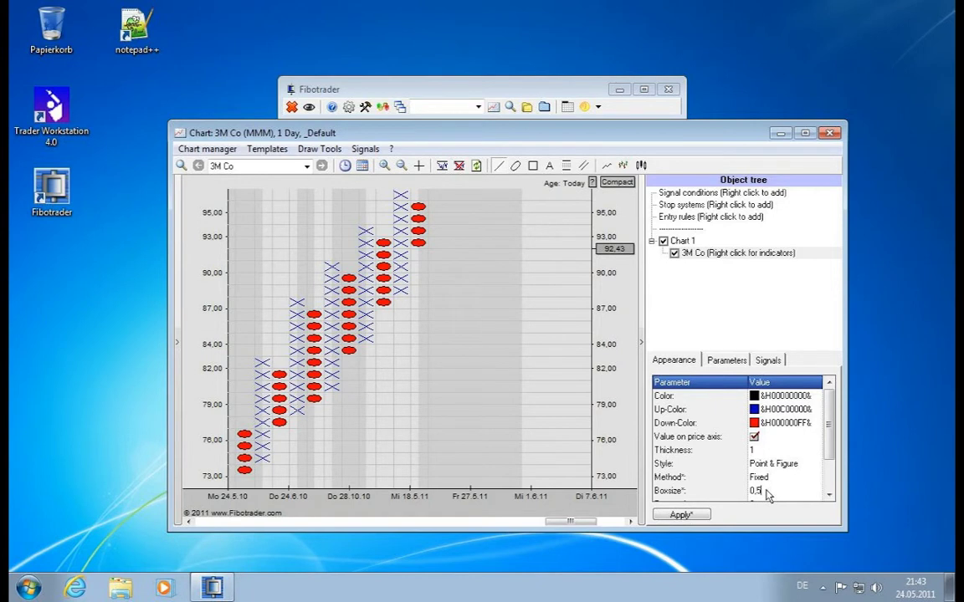
pyautogui.press('Return')
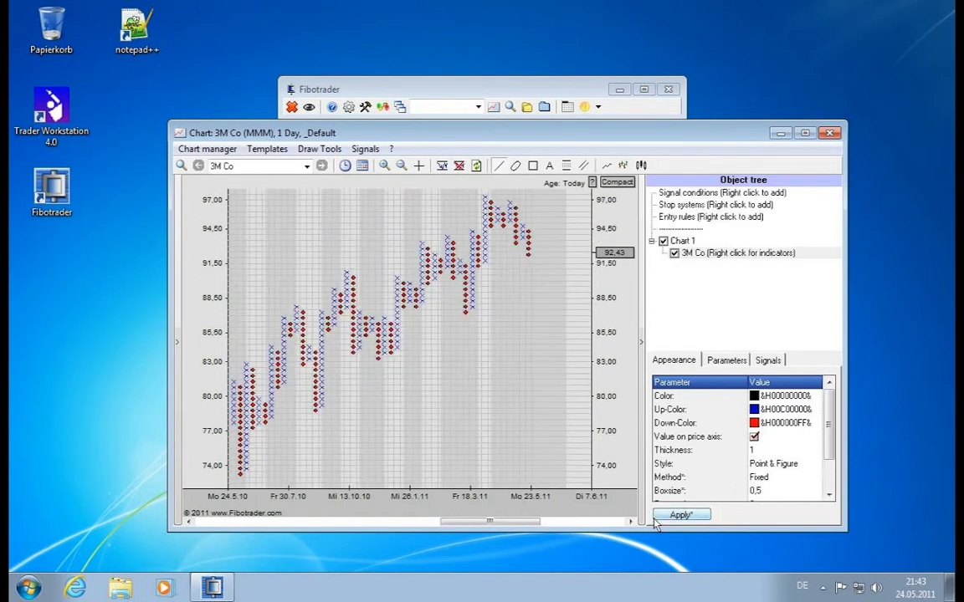
pyautogui.moveTo(409, 498); pyautogui.dragTo(460, 498)
# Add the All Point & Figure pattern indicator from the Point & Figure group to 3M Co
pyautogui.rightClick(719, 252)
pyautogui.click(753, 261)
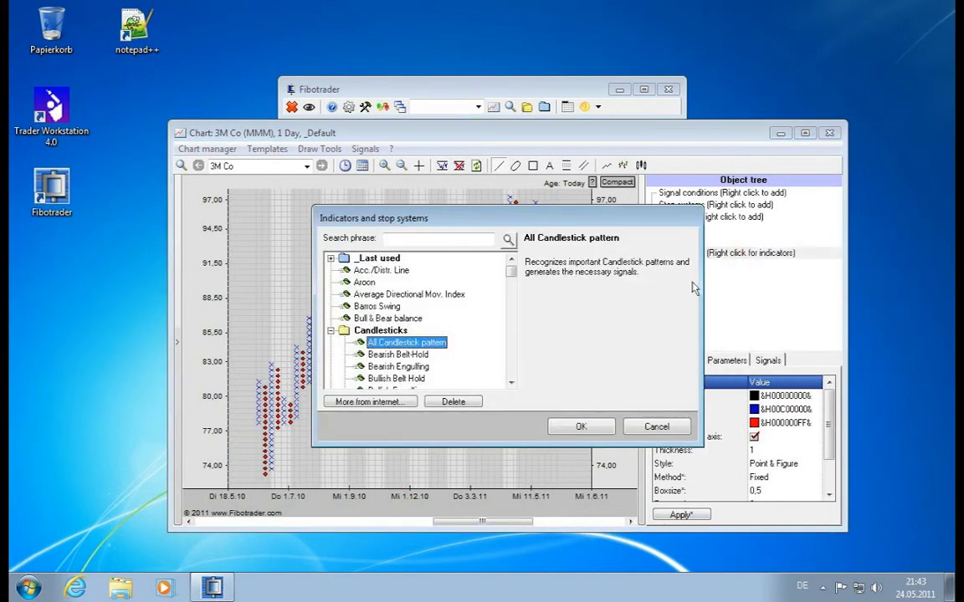
pyautogui.click(332, 331)
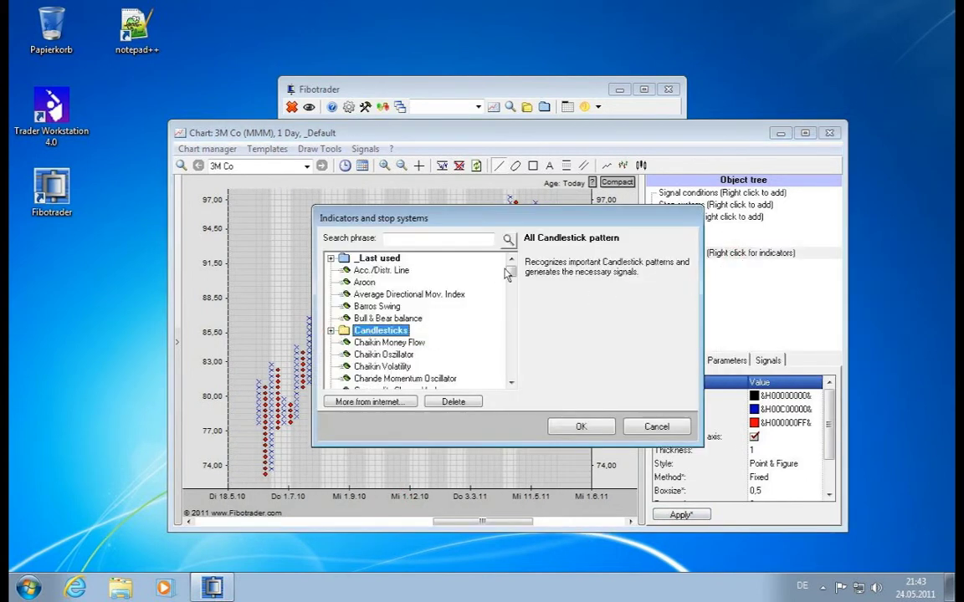
pyautogui.moveTo(511, 268); pyautogui.dragTo(511, 330)
pyautogui.click(330, 293)
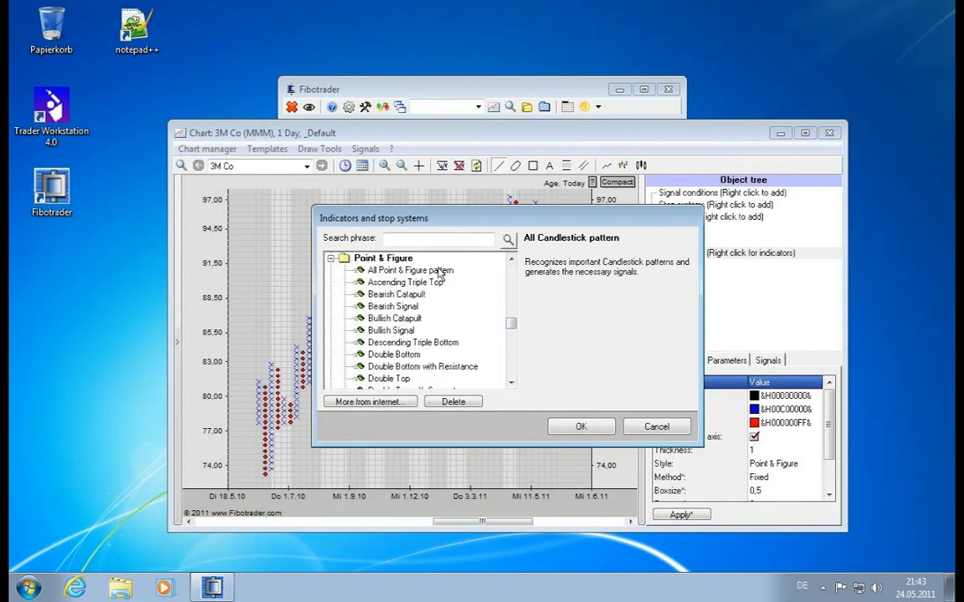
pyautogui.doubleClick(410, 270)
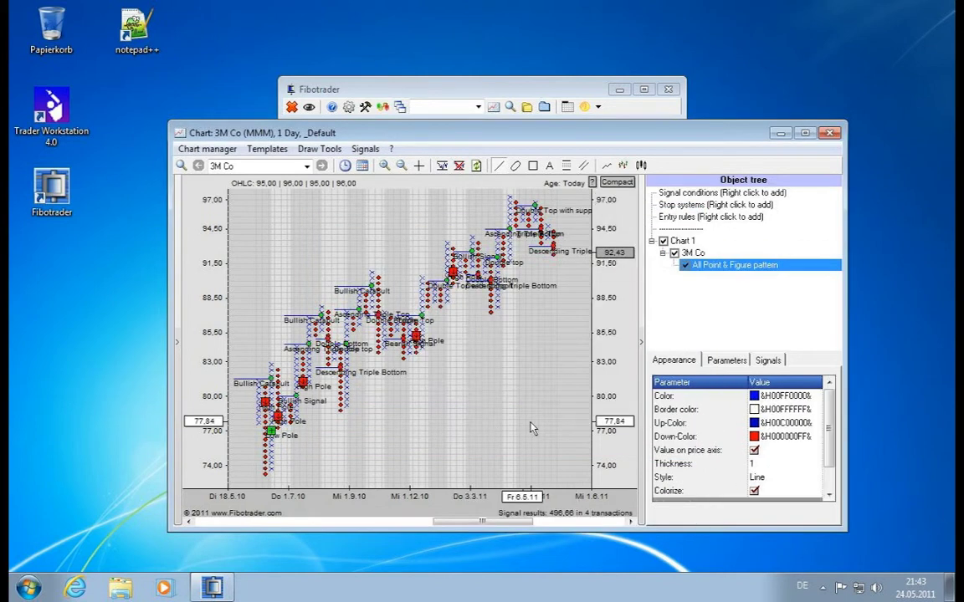
# Review the indicator's parameters and pan the chart to see formations like Triple Bottom
pyautogui.click(726, 360)
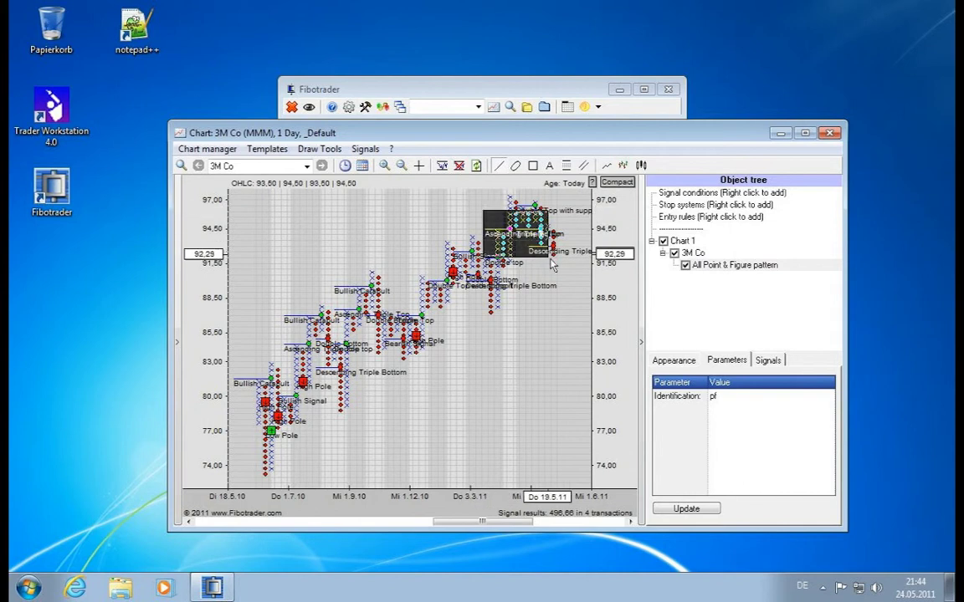
pyautogui.scroll(2, 571, 297)
pyautogui.scroll(2, 571, 297)
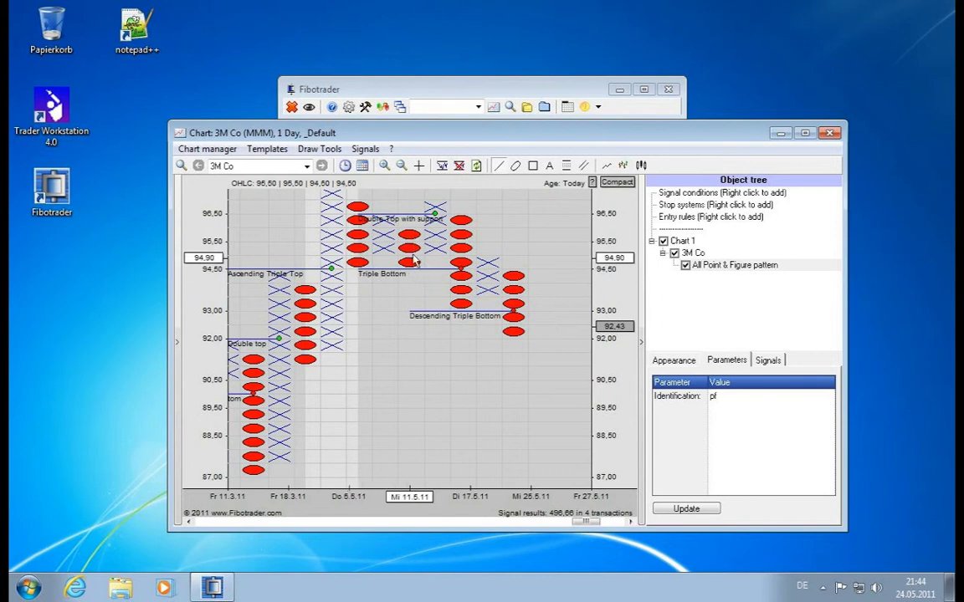
pyautogui.moveTo(462, 274)
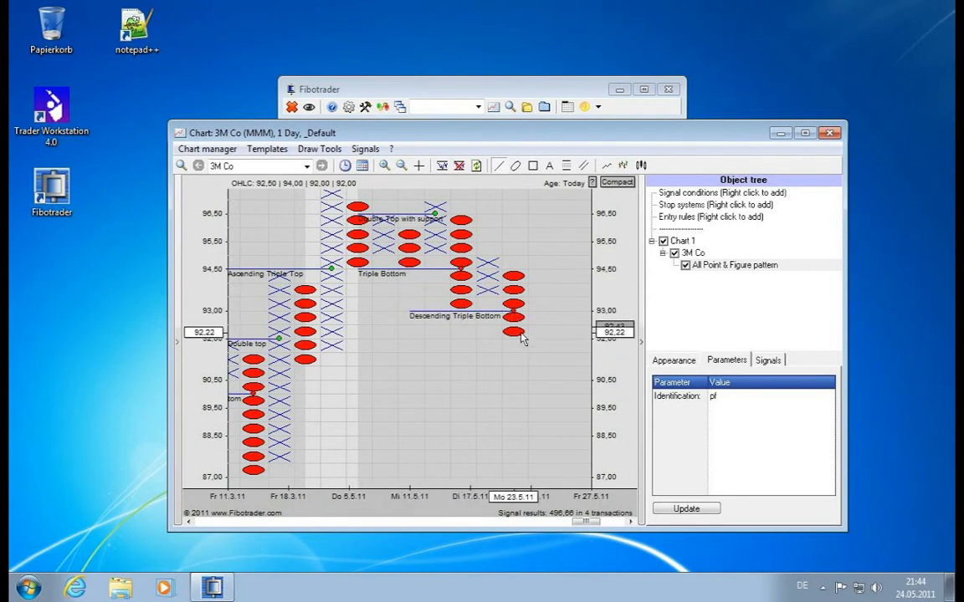
pyautogui.moveTo(387, 511); pyautogui.dragTo(425, 519)
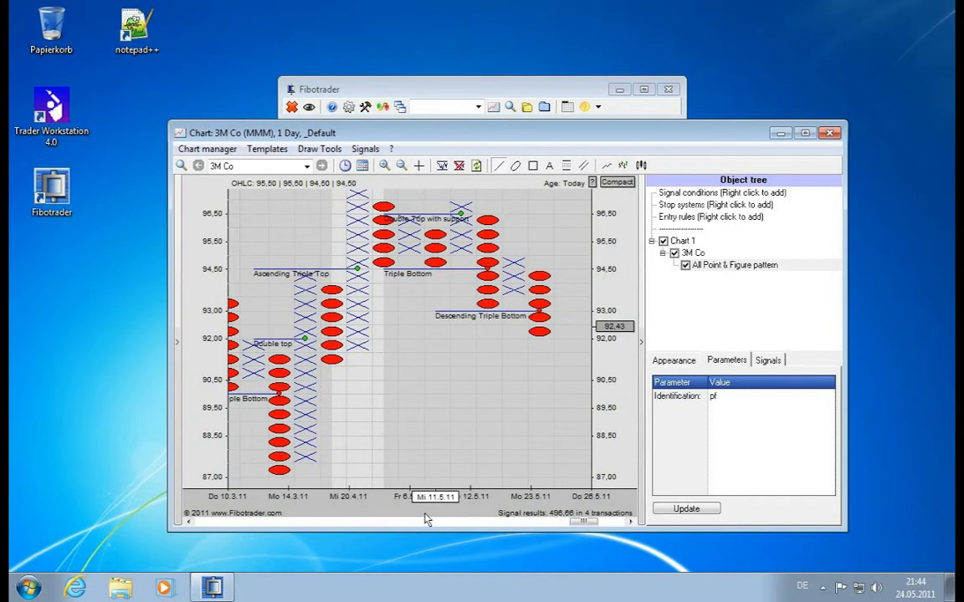
# Delete the All Point & Figure pattern indicator from 3M Co
pyautogui.rightClick(704, 266)
pyautogui.click(740, 308)
pyautogui.click(701, 253)
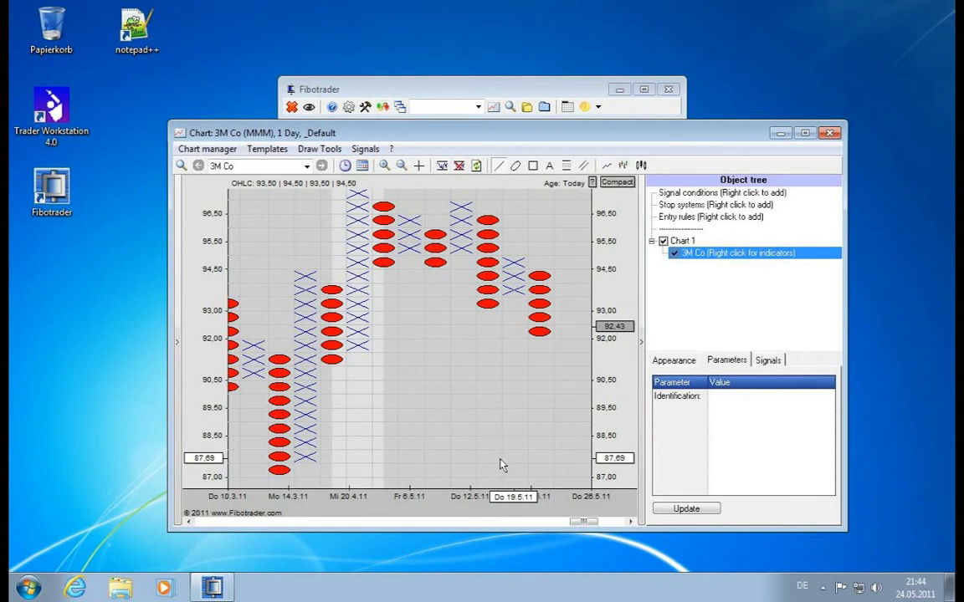
# Set the 3M Co Style back to Candlestick and zoom to mid-March through early June
pyautogui.click(674, 359)
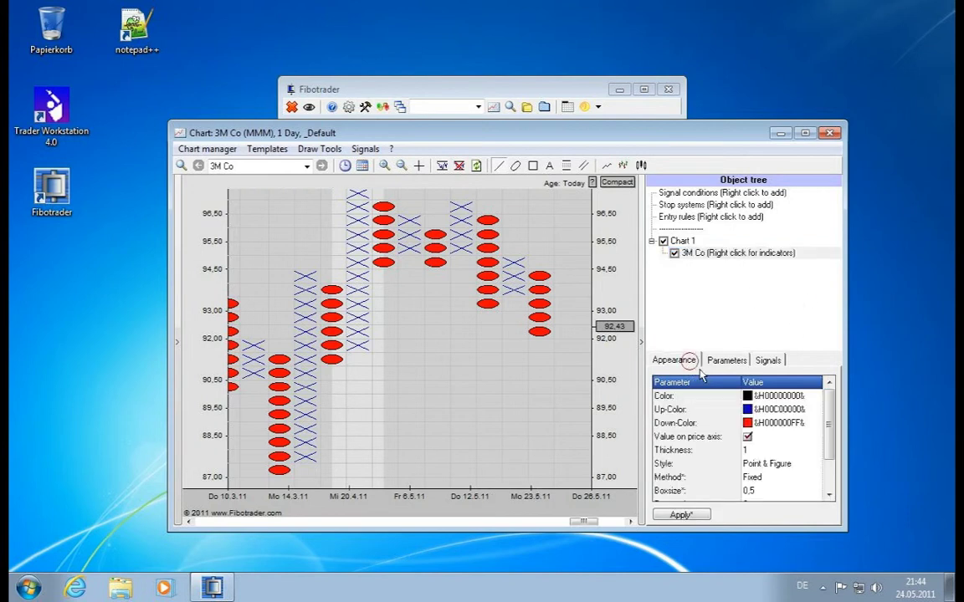
pyautogui.click(778, 463)
pyautogui.click(815, 463)
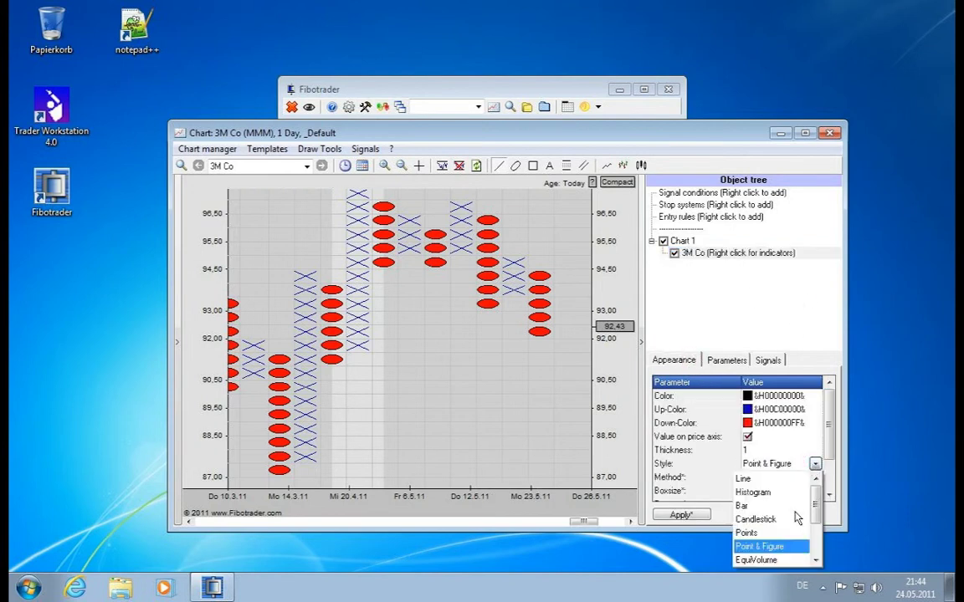
pyautogui.click(786, 519)
pyautogui.click(680, 515)
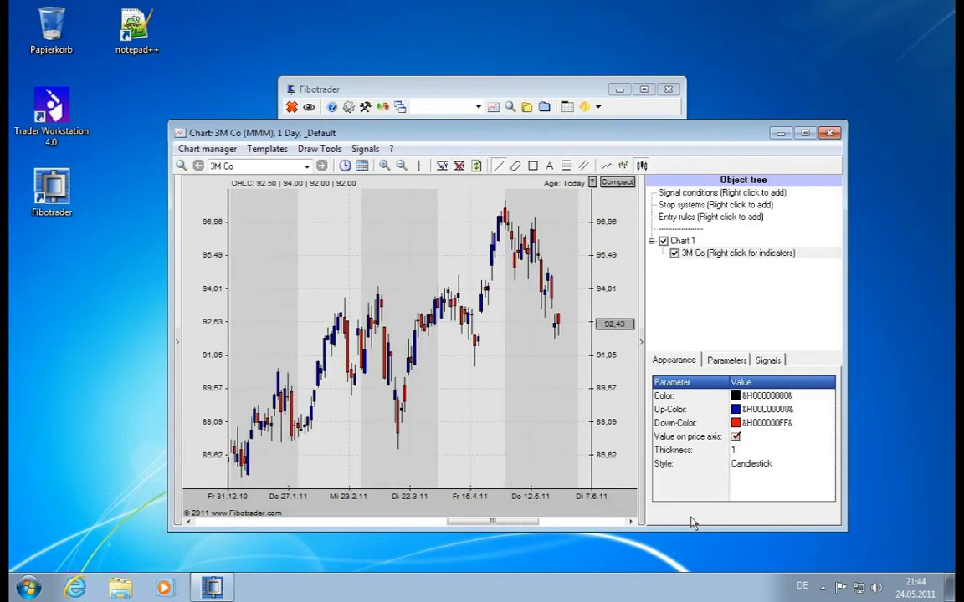
pyautogui.moveTo(286, 453); pyautogui.dragTo(94, 509)
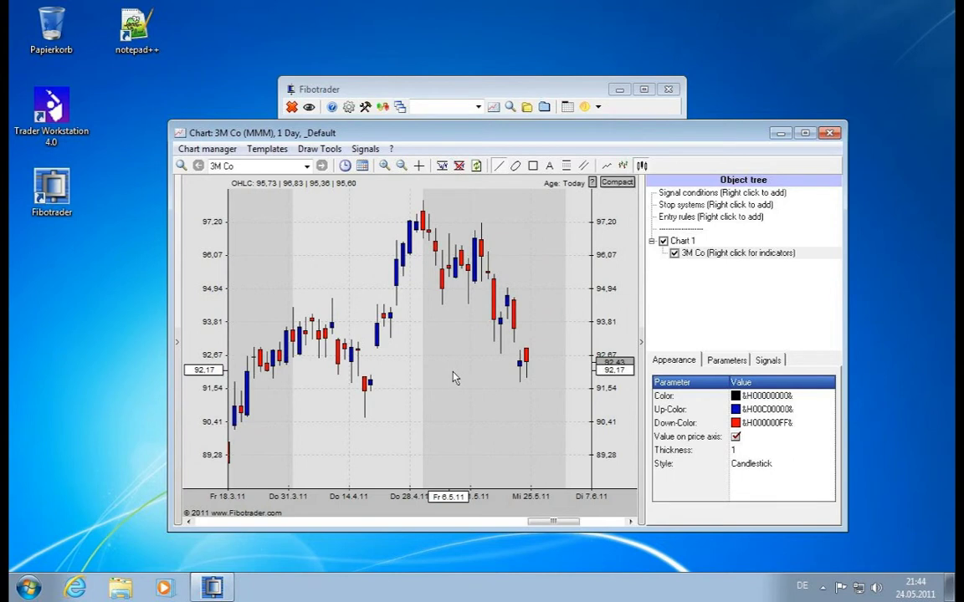
# Open the Manual to Charts, signals and optimization > Chart analysis > Candlestick formations
pyautogui.click(391, 149)
pyautogui.click(415, 166)
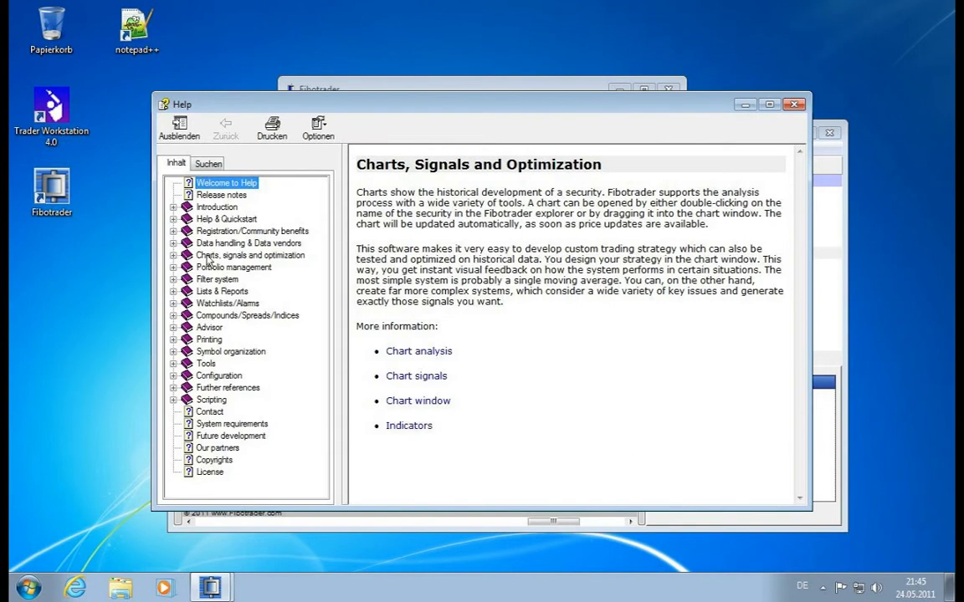
pyautogui.click(174, 255)
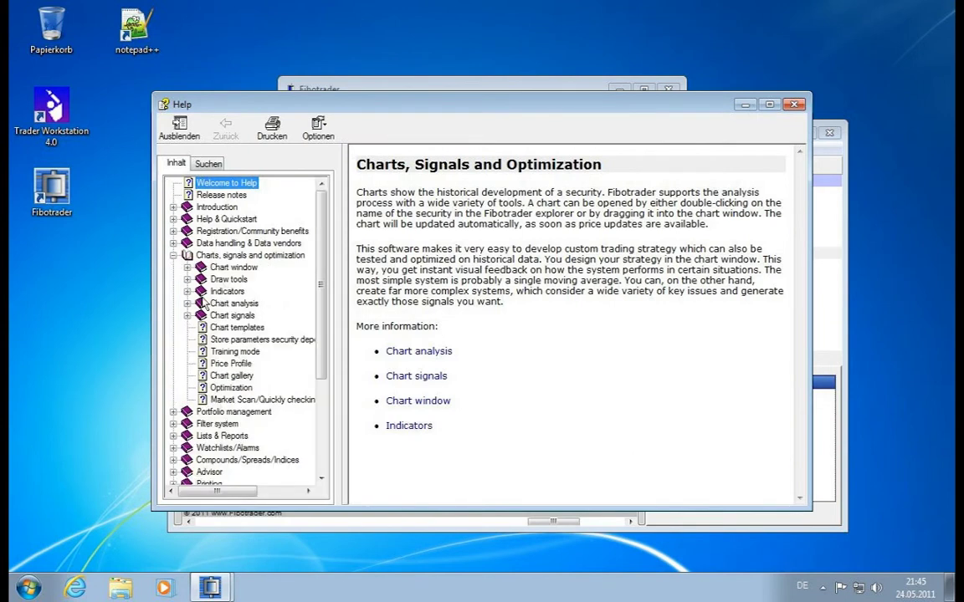
pyautogui.click(188, 303)
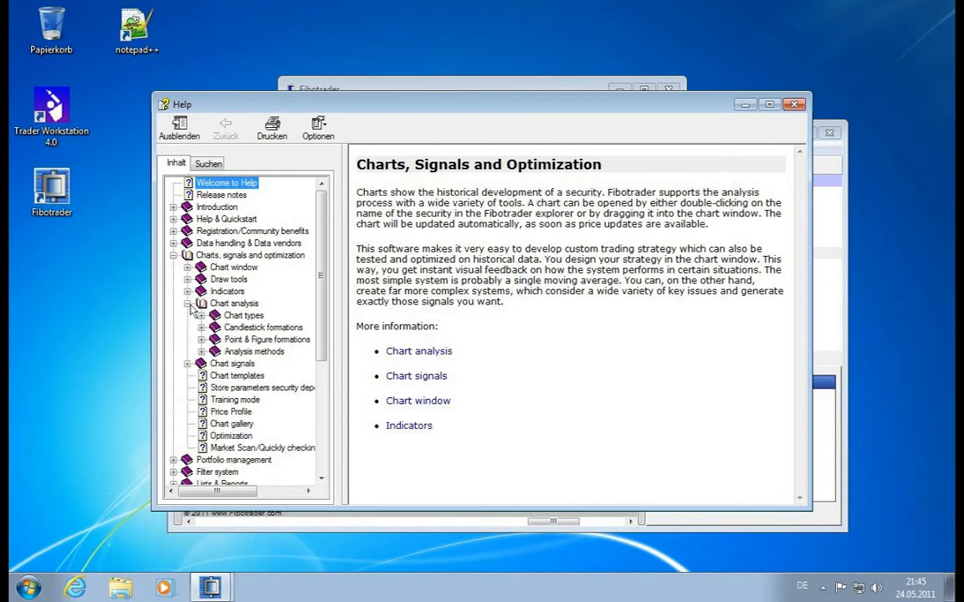
pyautogui.click(216, 328)
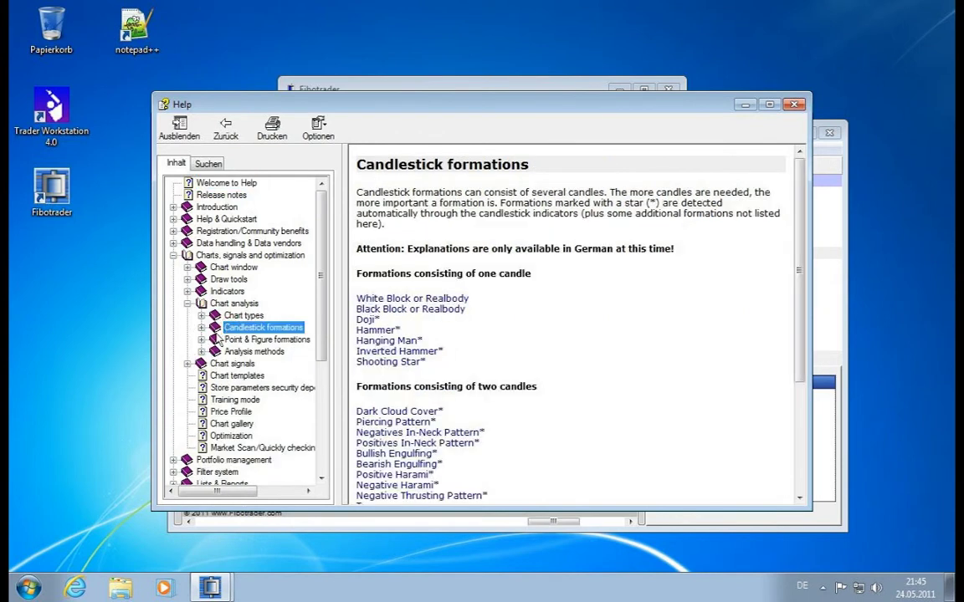
# Read the Point & Figure formations page, then return to Candlestick formations
pyautogui.click(226, 340)
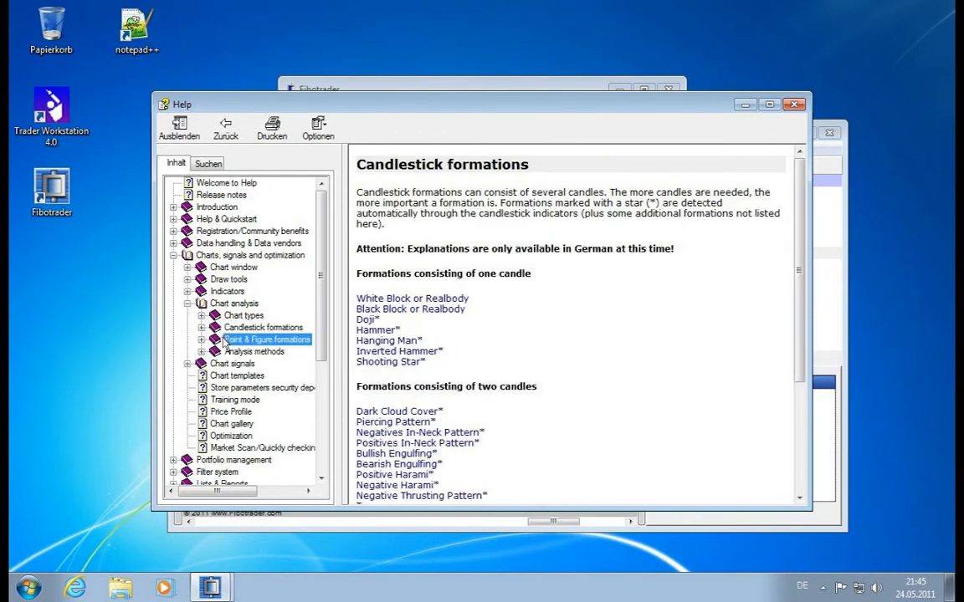
pyautogui.click(382, 274)
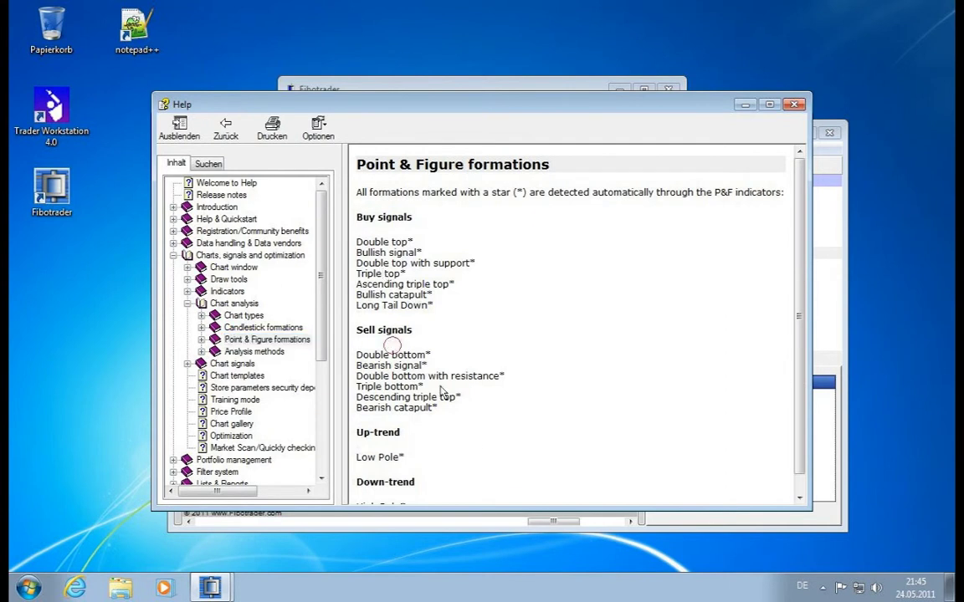
pyautogui.scroll(-1, 405, 357)
pyautogui.scroll(1, 448, 396)
pyautogui.scroll(-1, 389, 301)
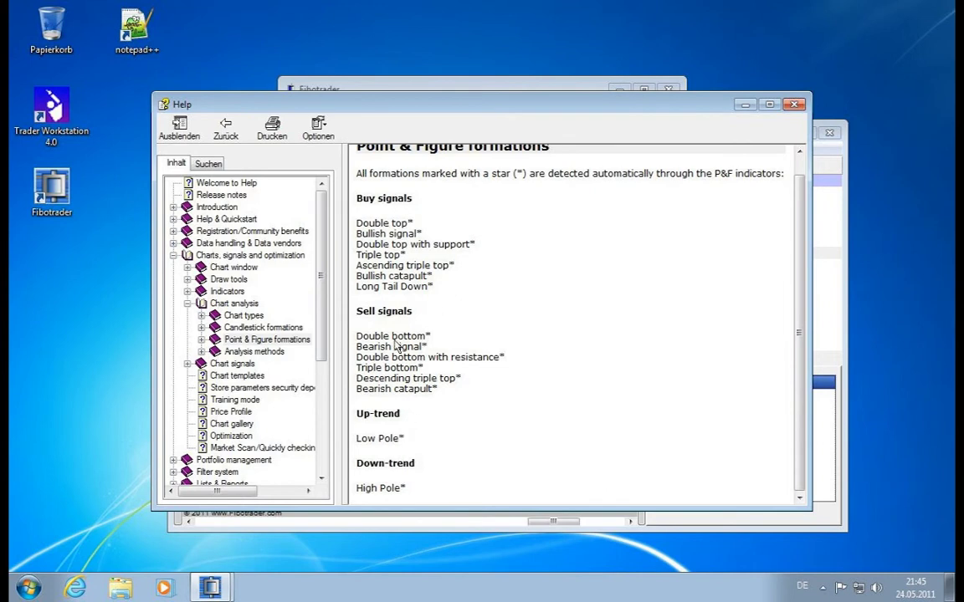
pyautogui.click(222, 340)
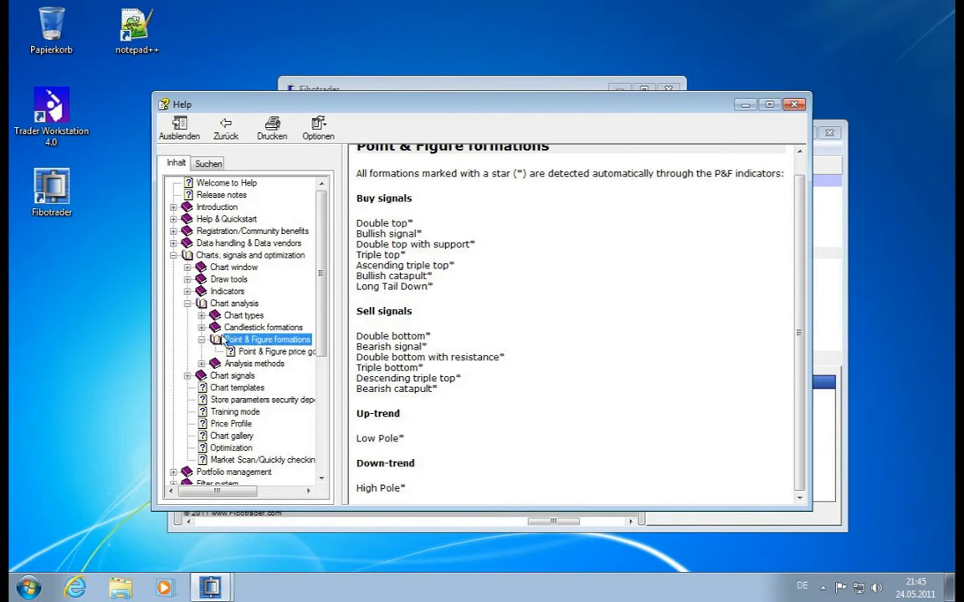
pyautogui.click(226, 330)
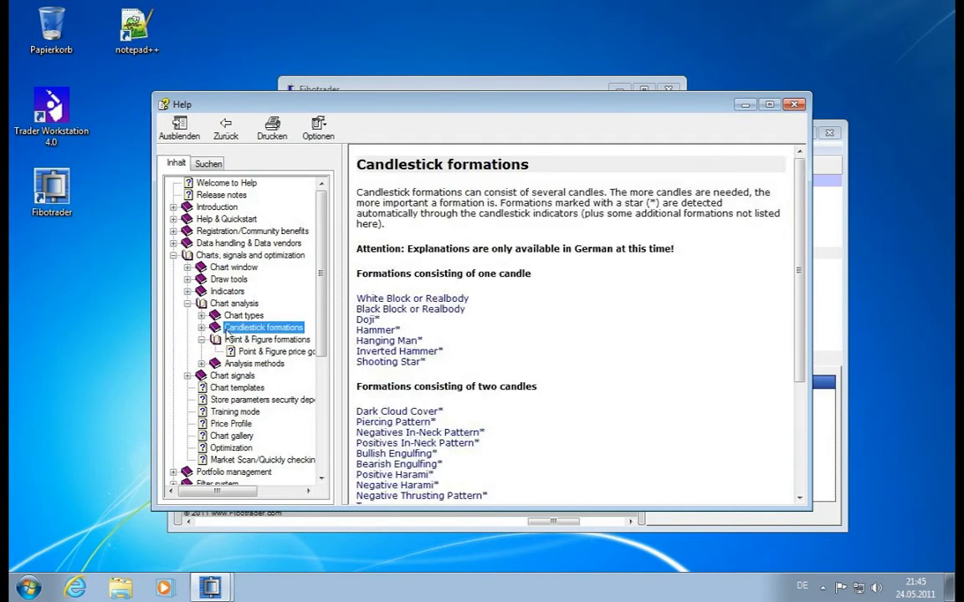
pyautogui.click(615, 269)
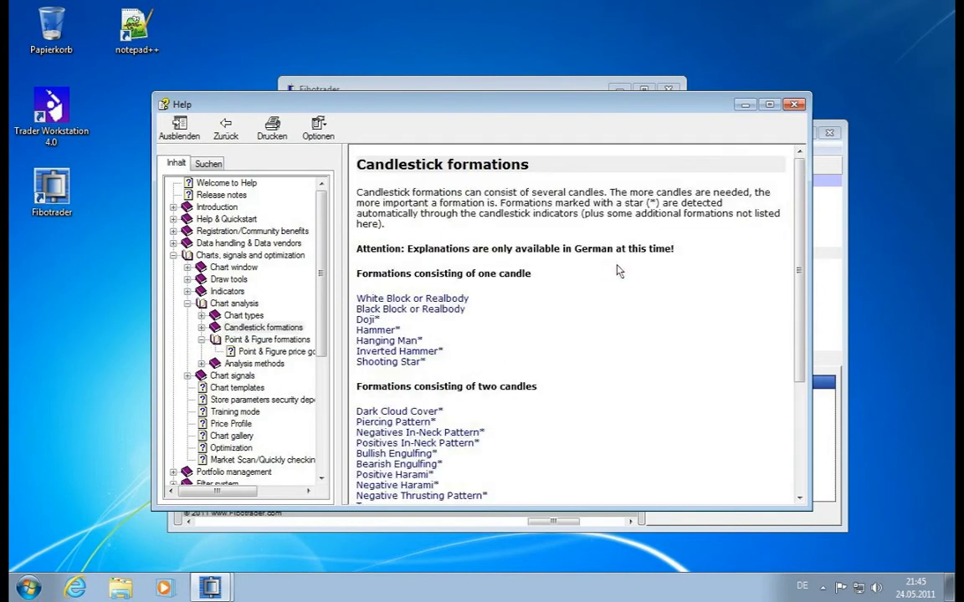
# Expand Candlestick formations and view the Abandoned Baby, Bullish Engulfing and Hanging Man pages
pyautogui.scroll(-1, 617, 284)
pyautogui.scroll(-3, 615, 301)
pyautogui.scroll(5, 554, 318)
pyautogui.click(203, 327)
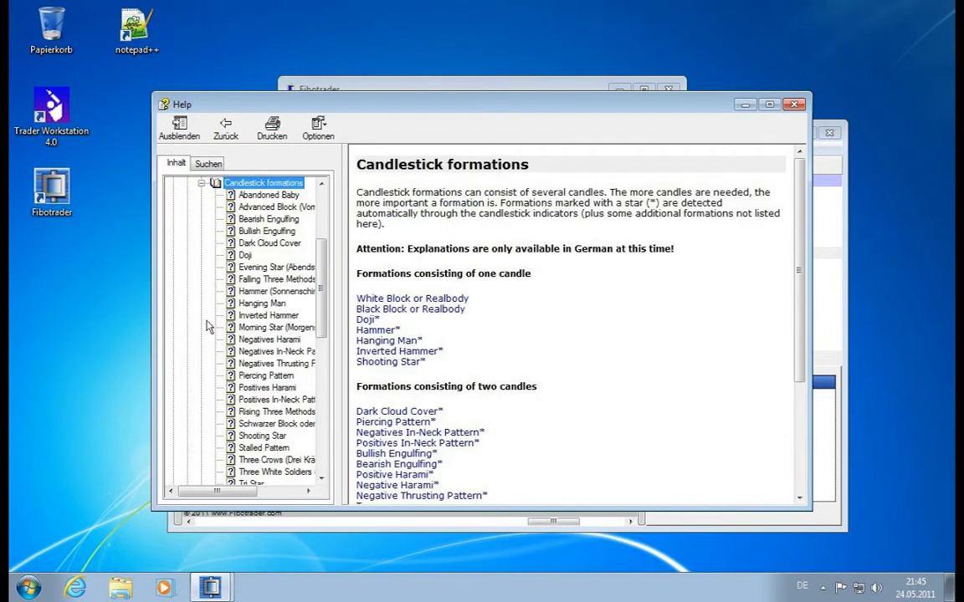
pyautogui.click(261, 197)
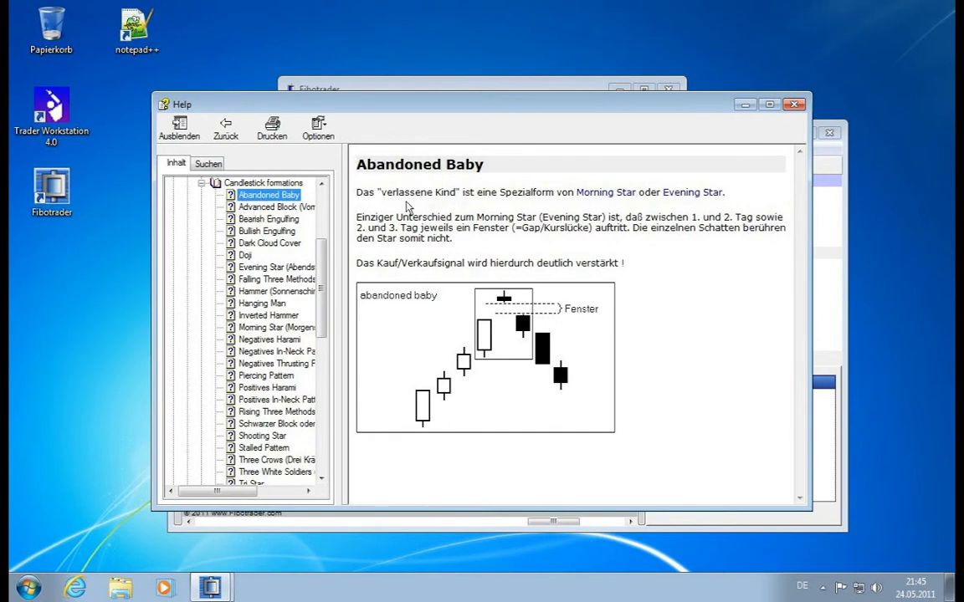
pyautogui.click(258, 232)
pyautogui.click(252, 303)
# Browse Negatives Thrusting Pattern and Rising Three Methods, ending on Negatives Thrusting Pattern
pyautogui.click(264, 363)
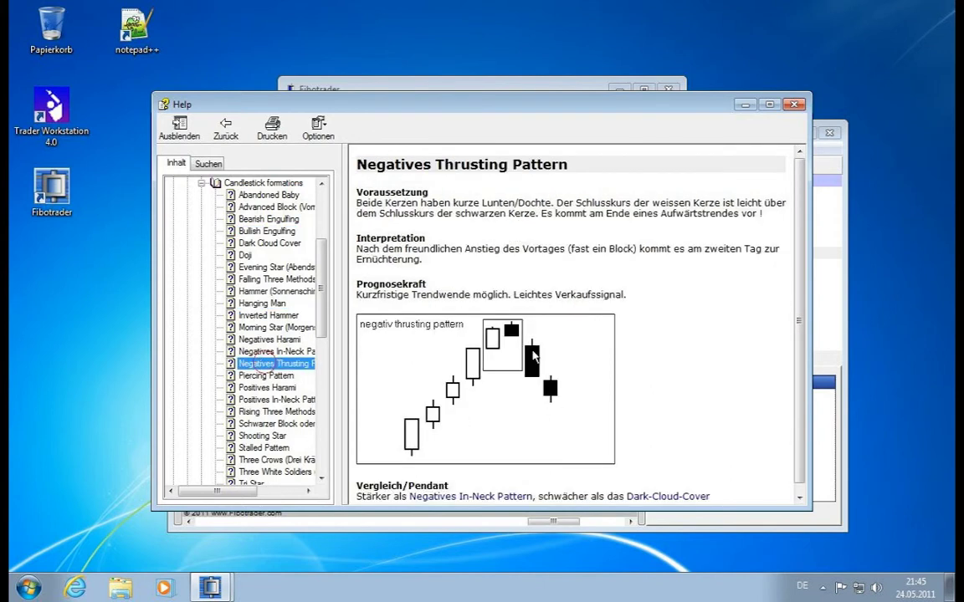
pyautogui.scroll(-1, 568, 308)
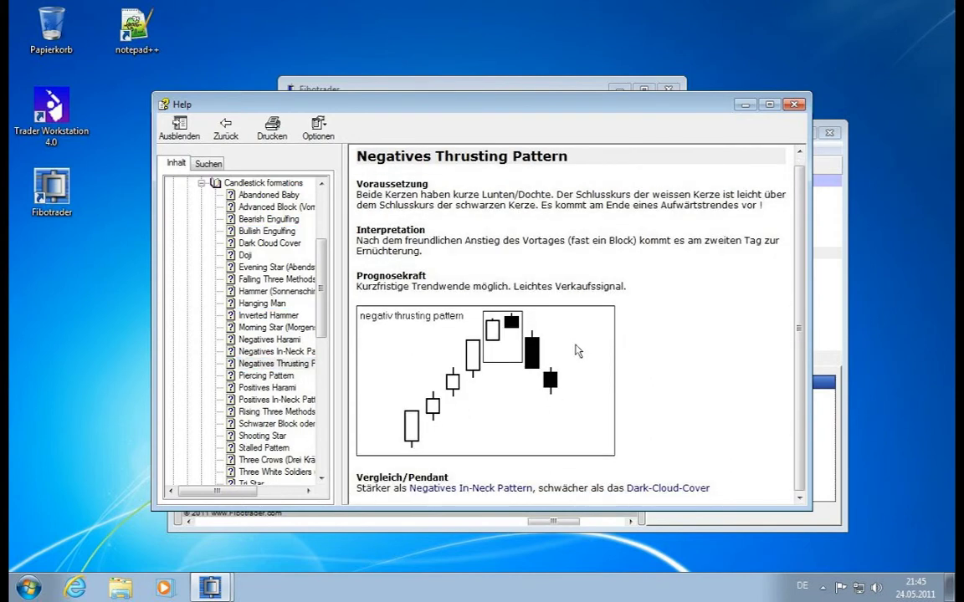
pyautogui.click(253, 412)
pyautogui.scroll(-4, 494, 345)
pyautogui.scroll(3, 493, 345)
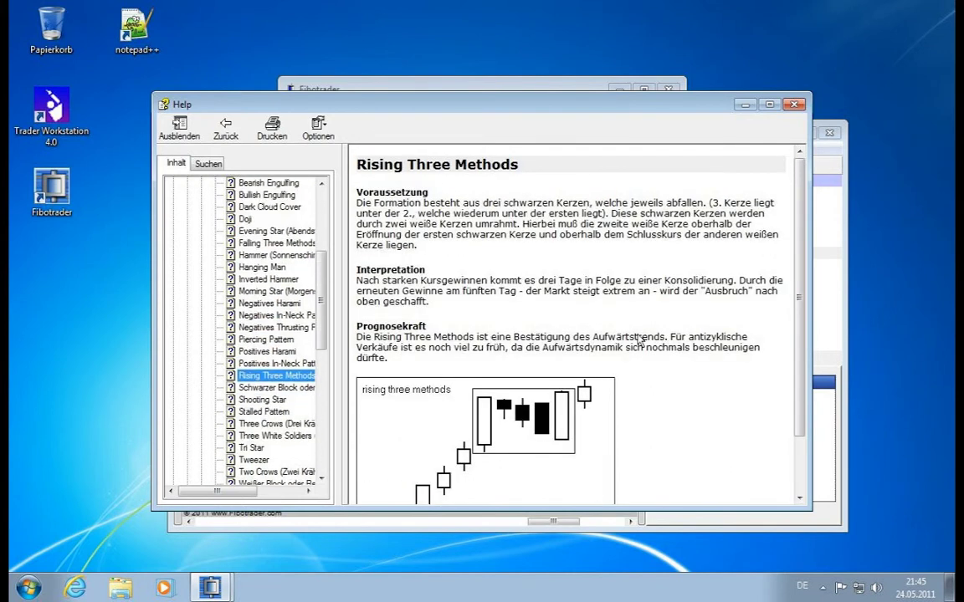
pyautogui.scroll(-2, 667, 441)
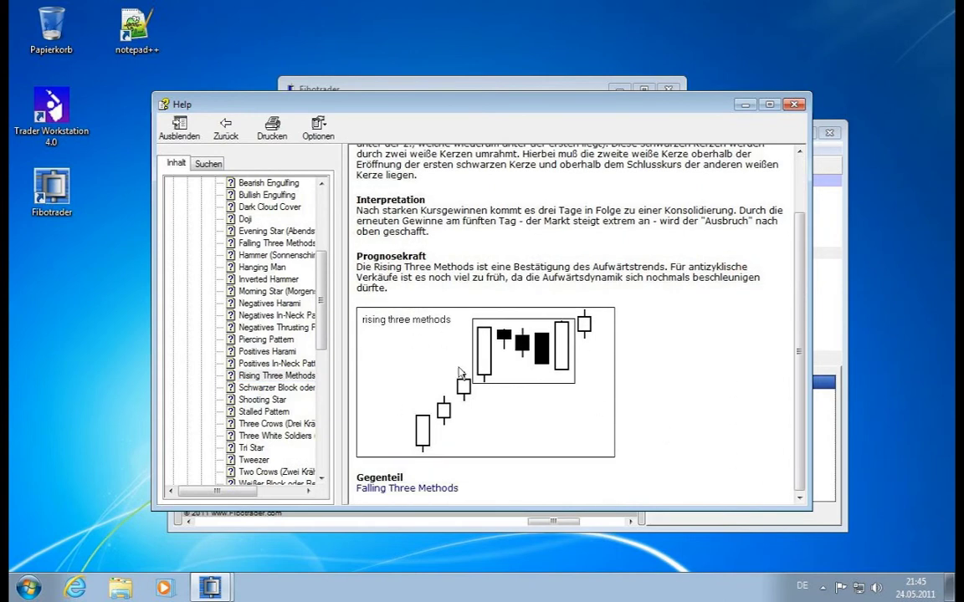
pyautogui.click(267, 327)
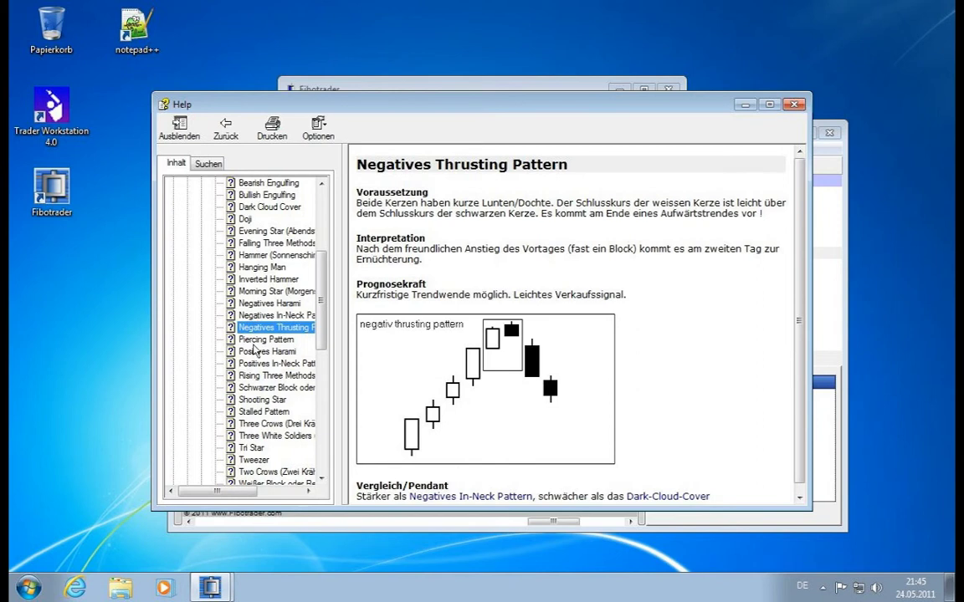